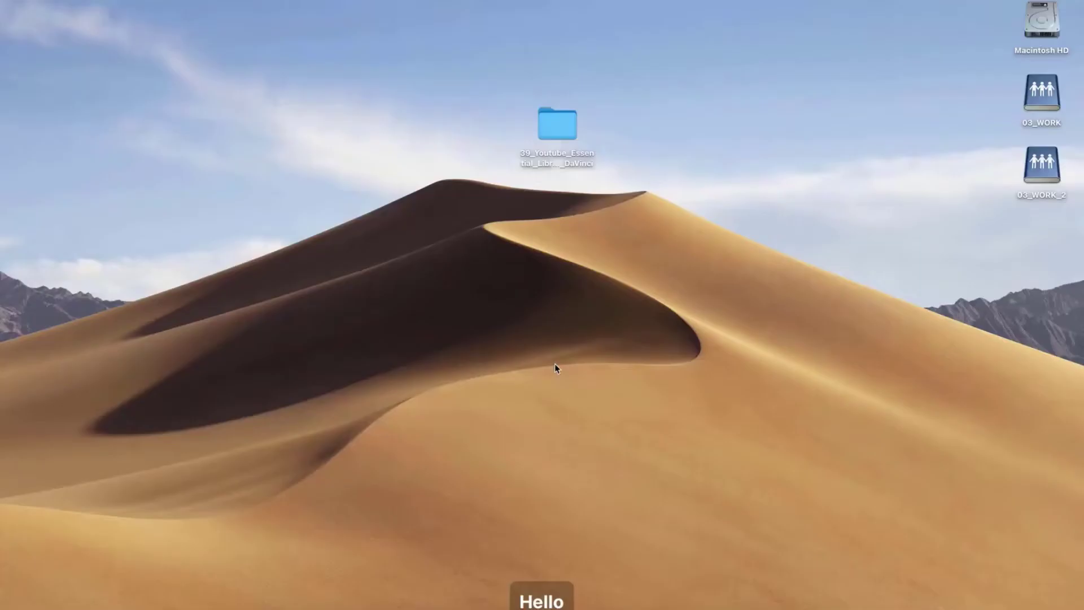
- Open the 39_Youtube_Essential_Library_v5_DaVinci folder from the desktop, enlarge its window and view the contents of 01. Tutorial
click(568, 131)
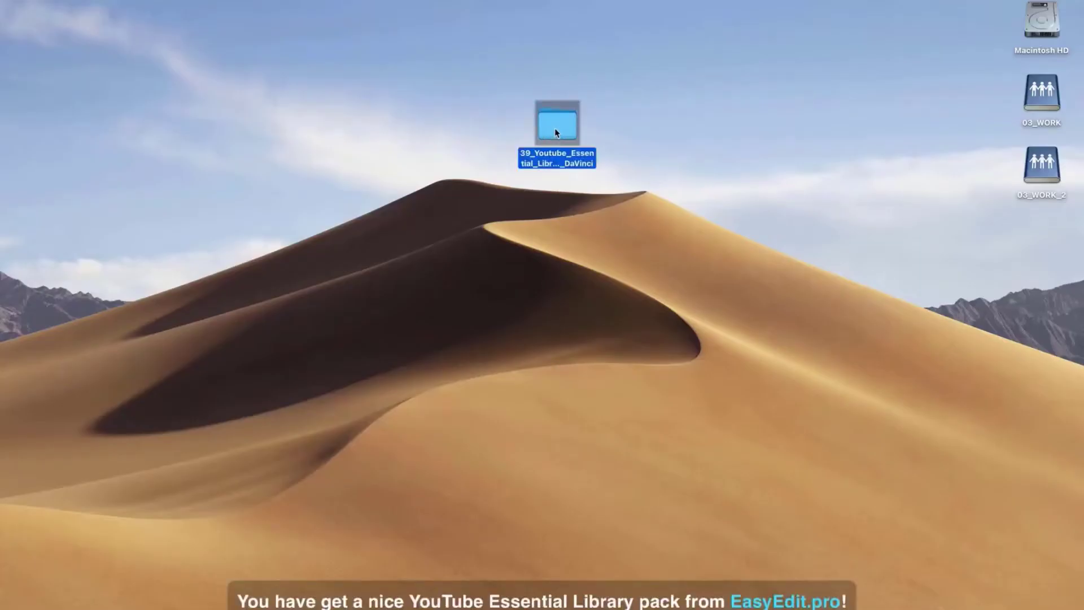
double_click(556, 133)
drag(713, 89, 543, 73)
drag(661, 367, 896, 537)
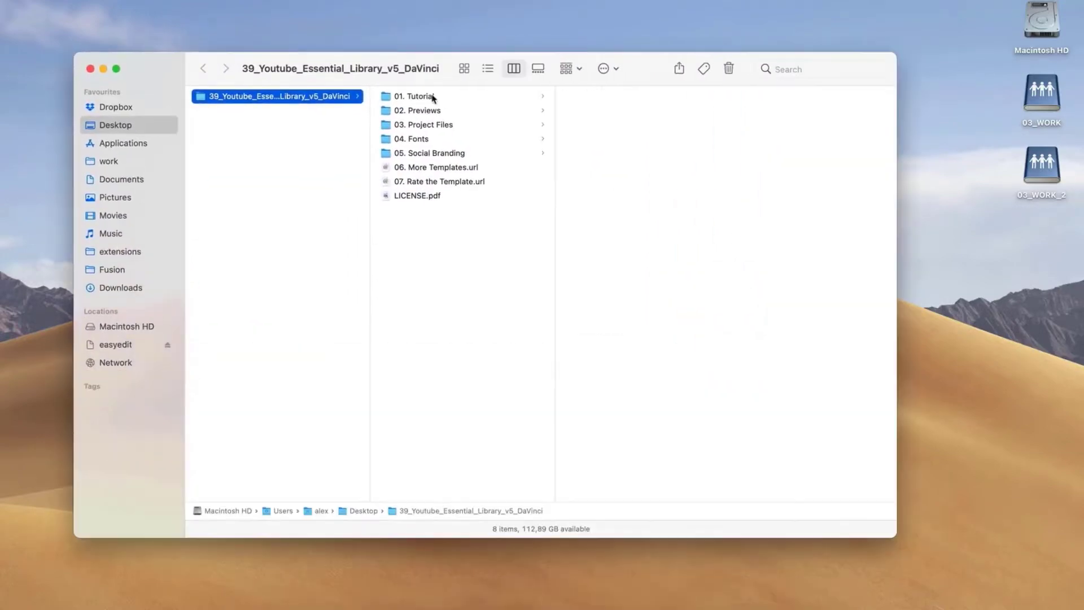
click(418, 99)
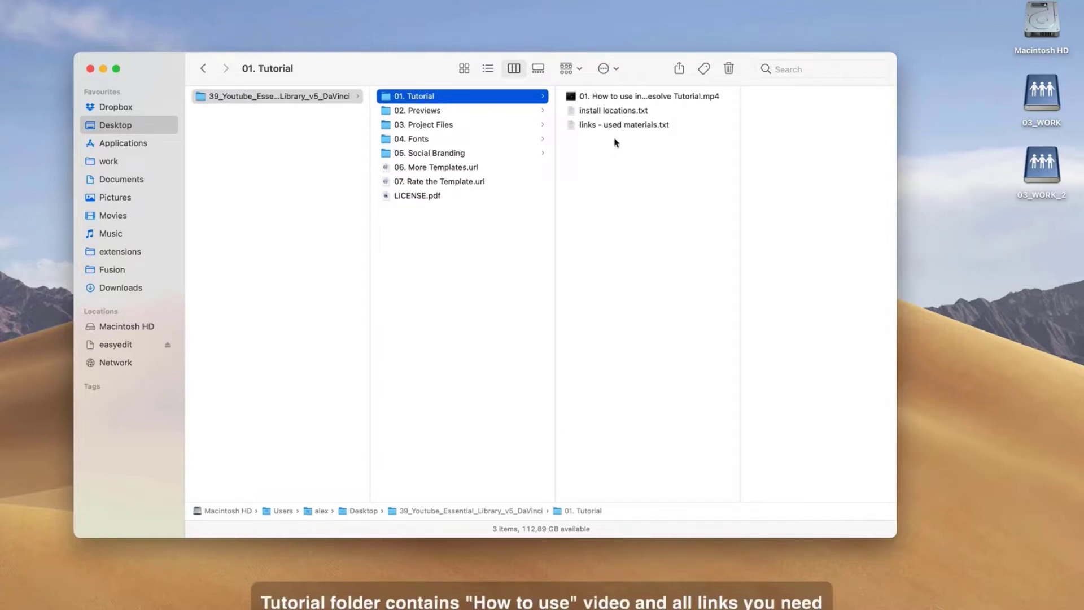
- Open Catalog.url from the 02. Previews folder and browse the included compositions from Bumpers through Lower Thirds
click(429, 113)
click(602, 98)
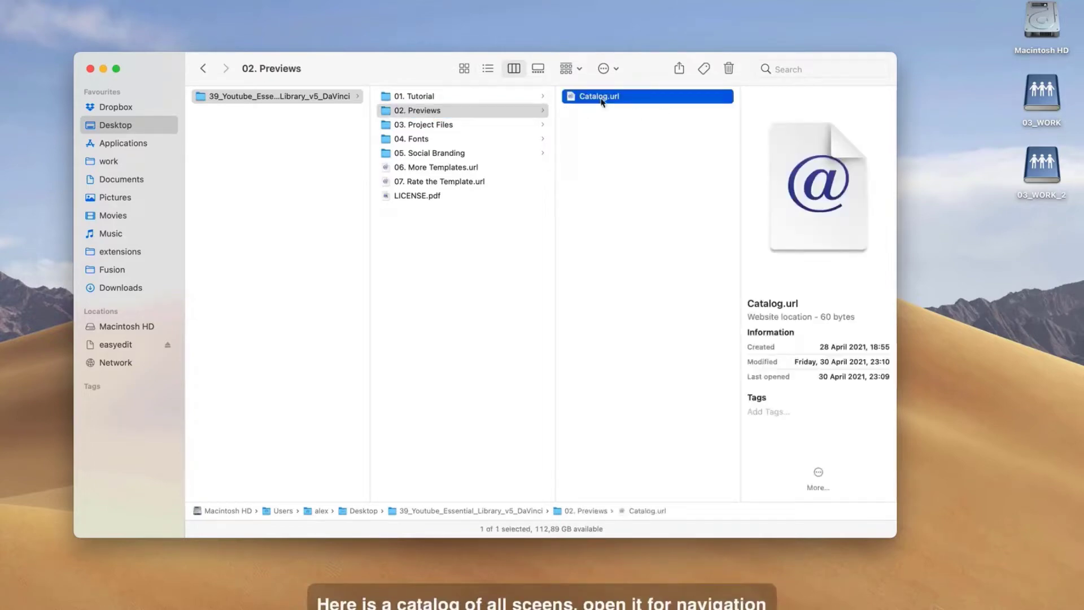
click(339, 605)
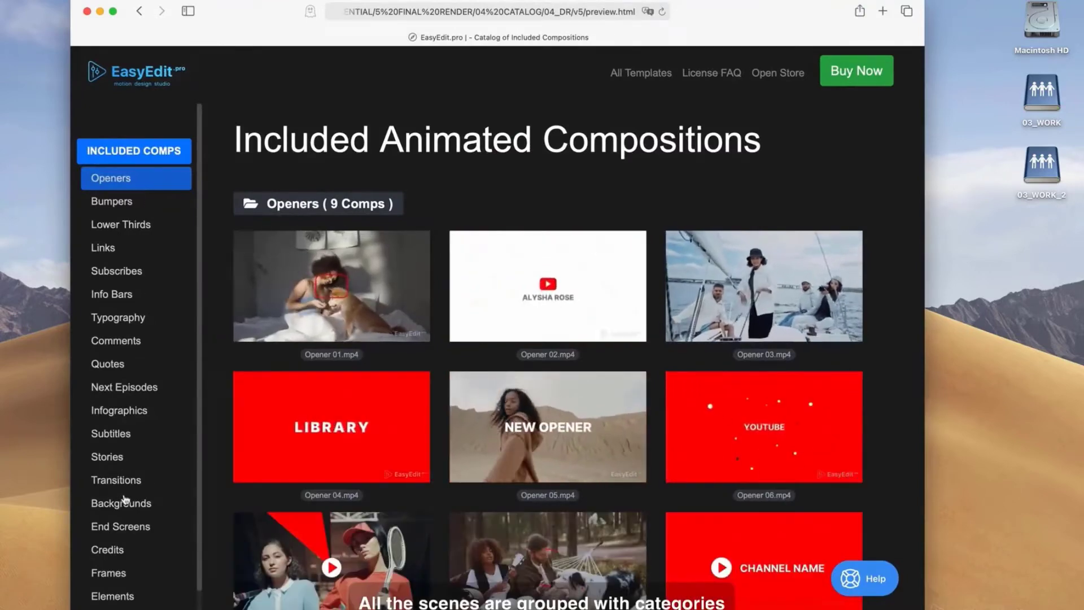
click(110, 202)
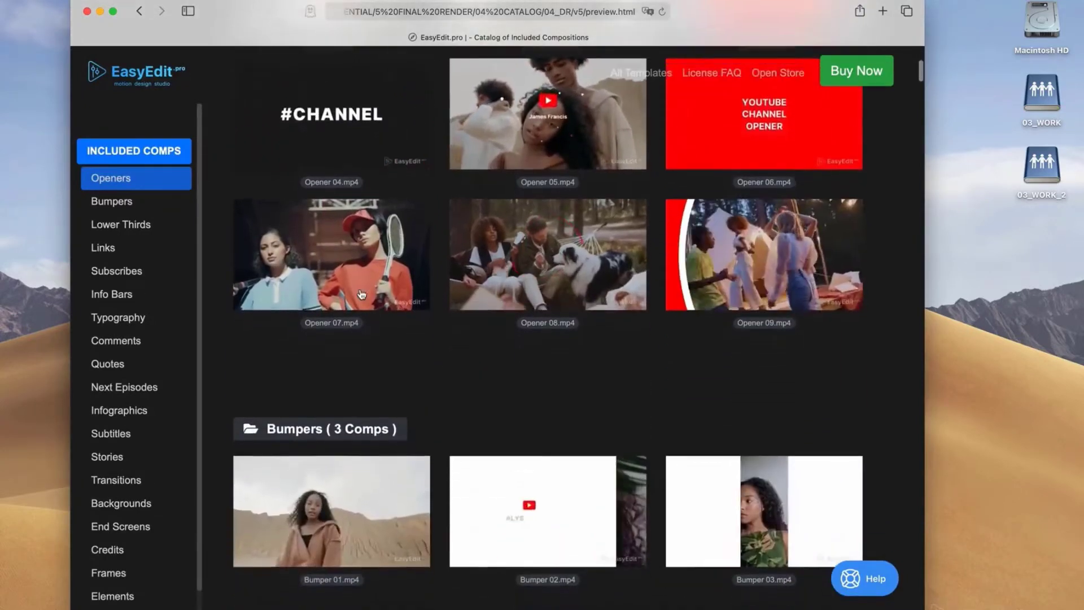
scroll(361, 294, down, 8)
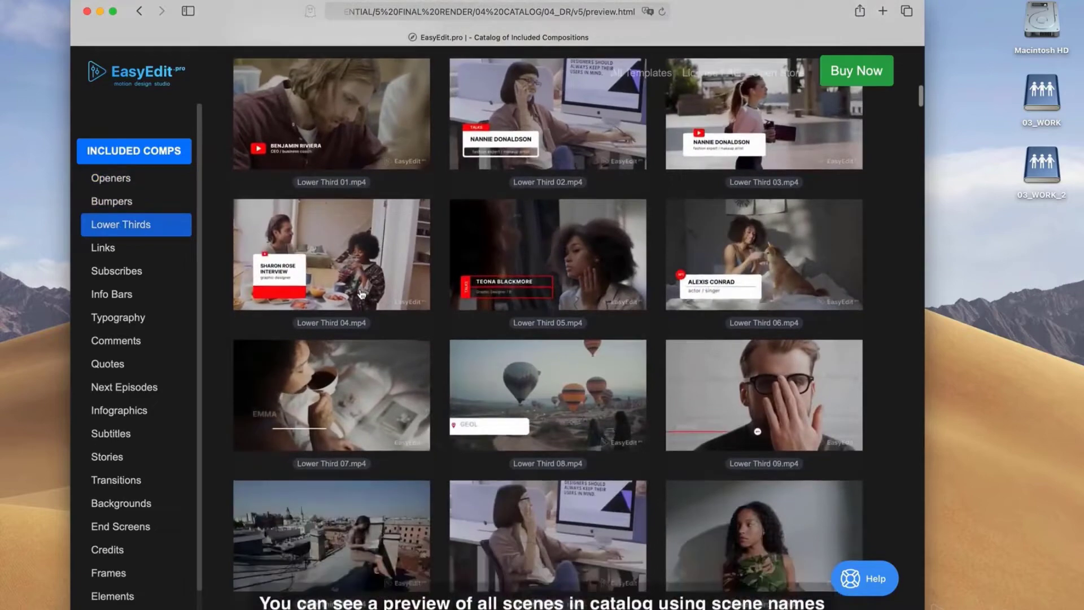
scroll(361, 294, down, 9)
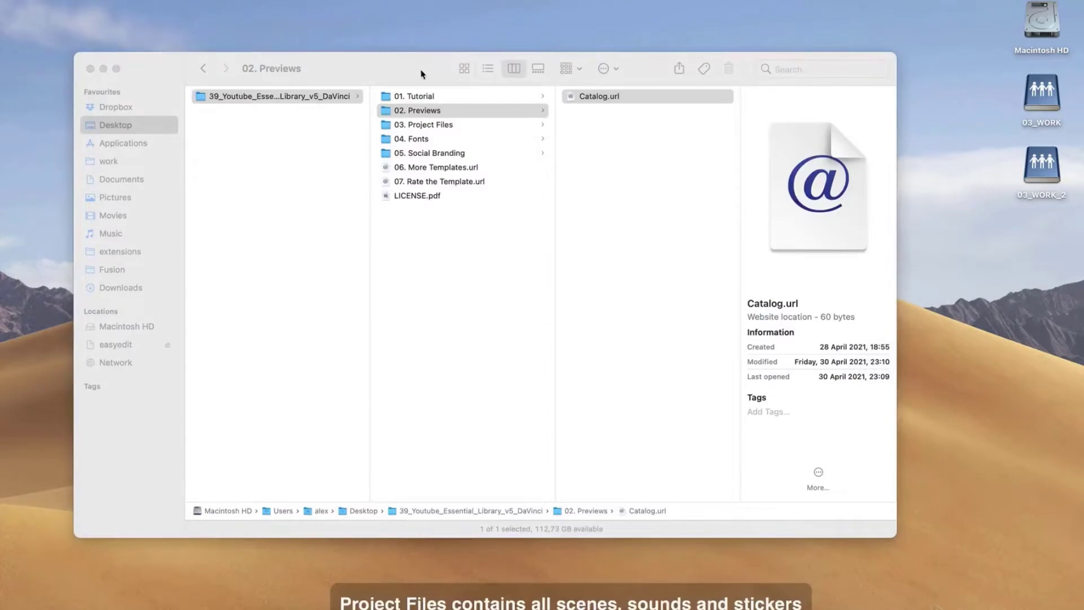
- Examine the EE_39_Sound_FX and EE_39_Stickers folders and the .drfx template bundle in 03. Project Files
click(420, 124)
click(600, 98)
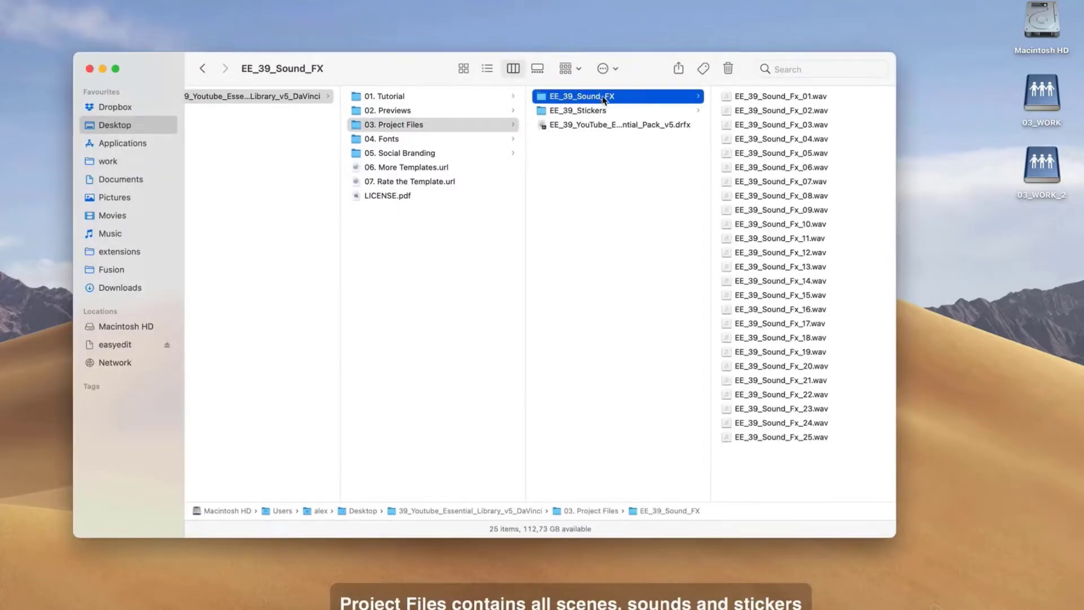
click(597, 111)
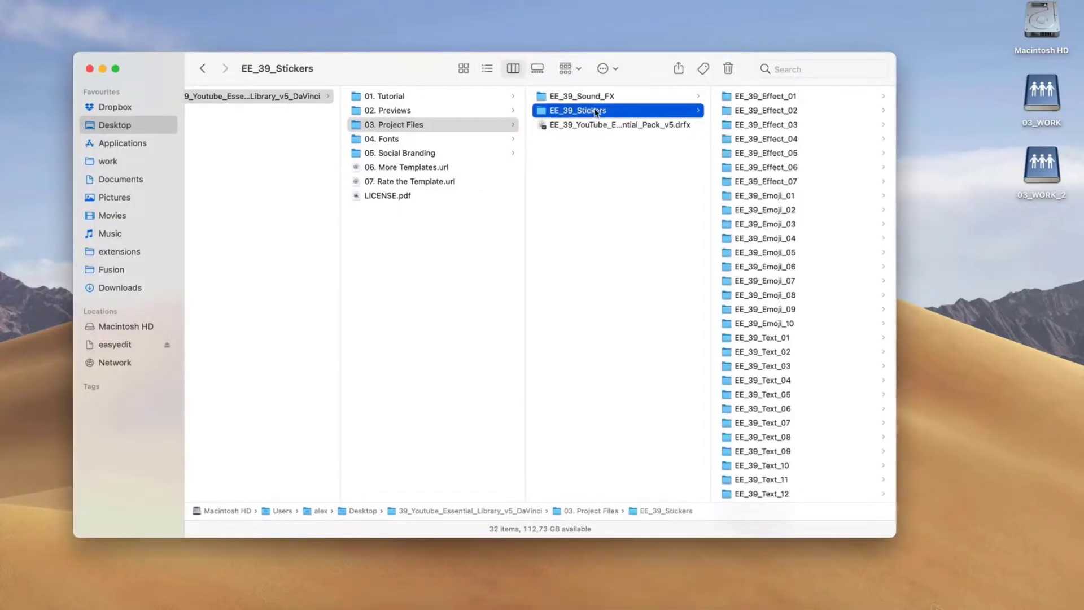
scroll(773, 248, down, 3)
scroll(773, 248, up, 3)
click(650, 127)
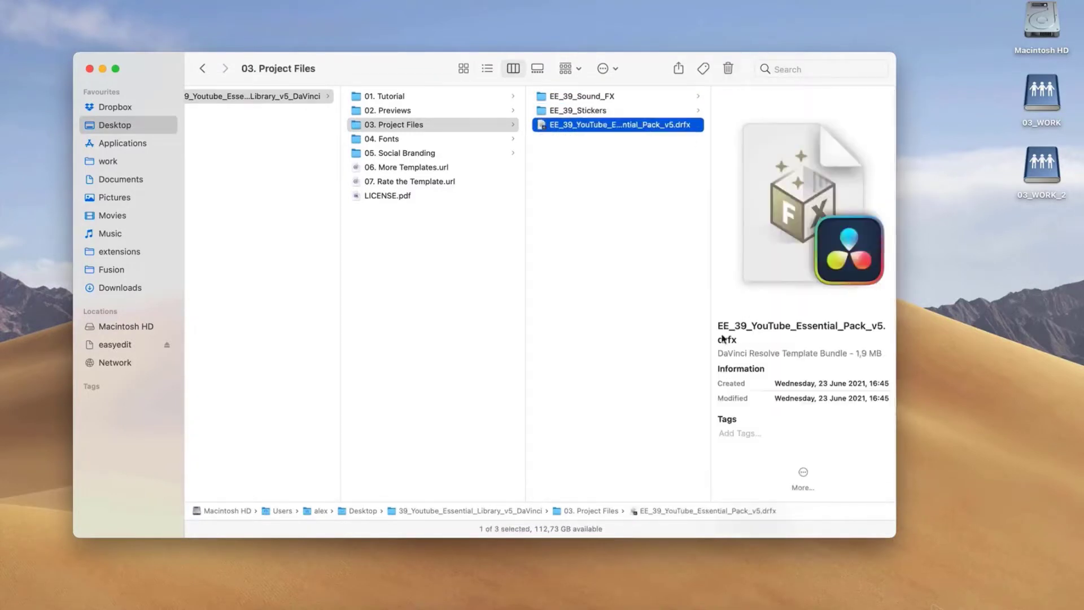
click(623, 186)
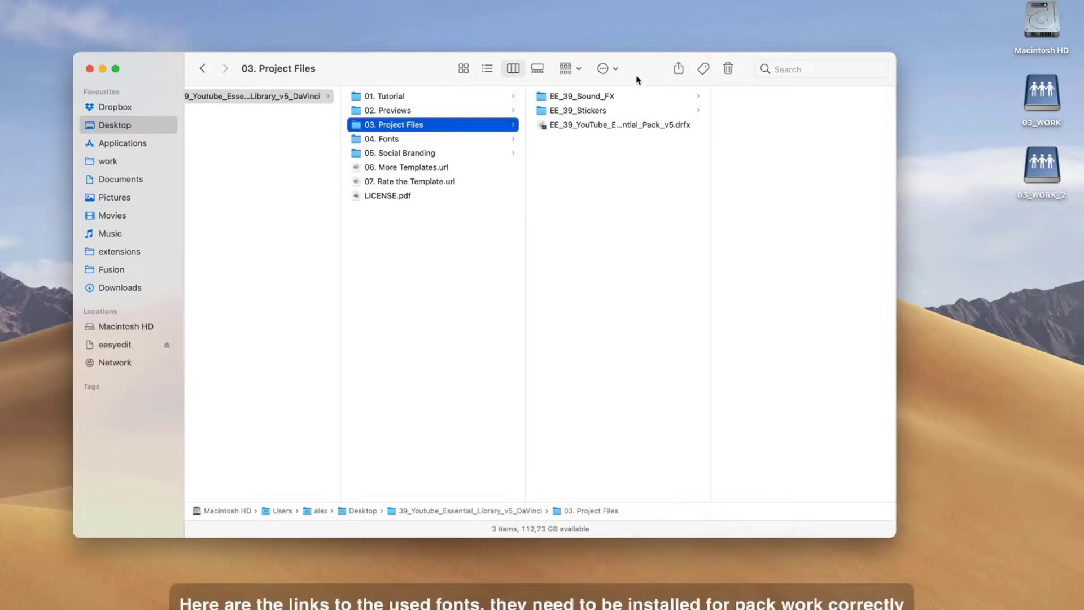
- View the contents of the 04. Fonts and 05. Social Branding folders
click(483, 140)
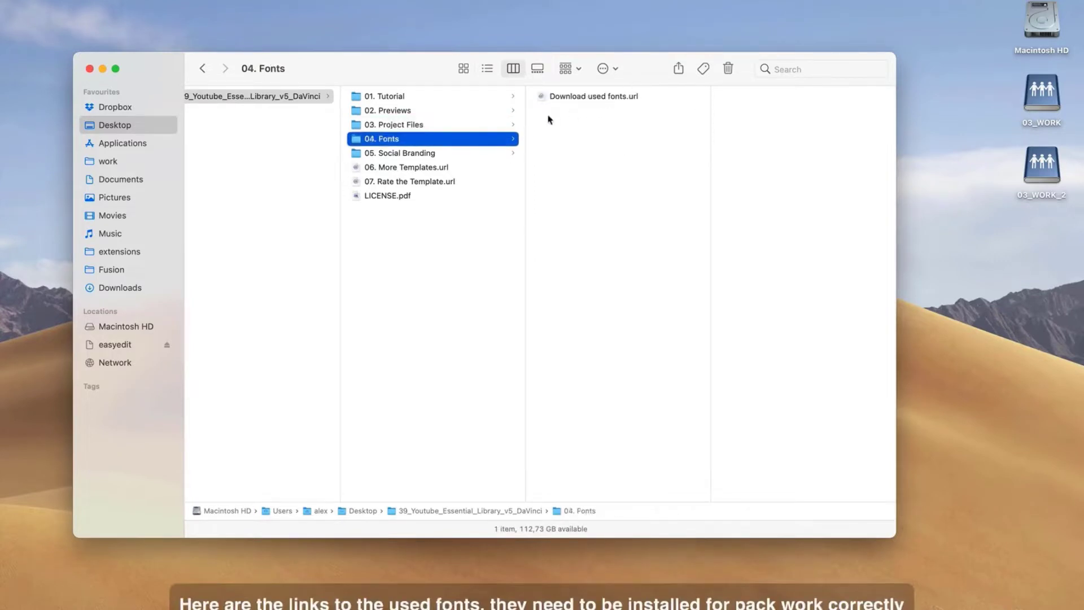
click(399, 156)
click(594, 99)
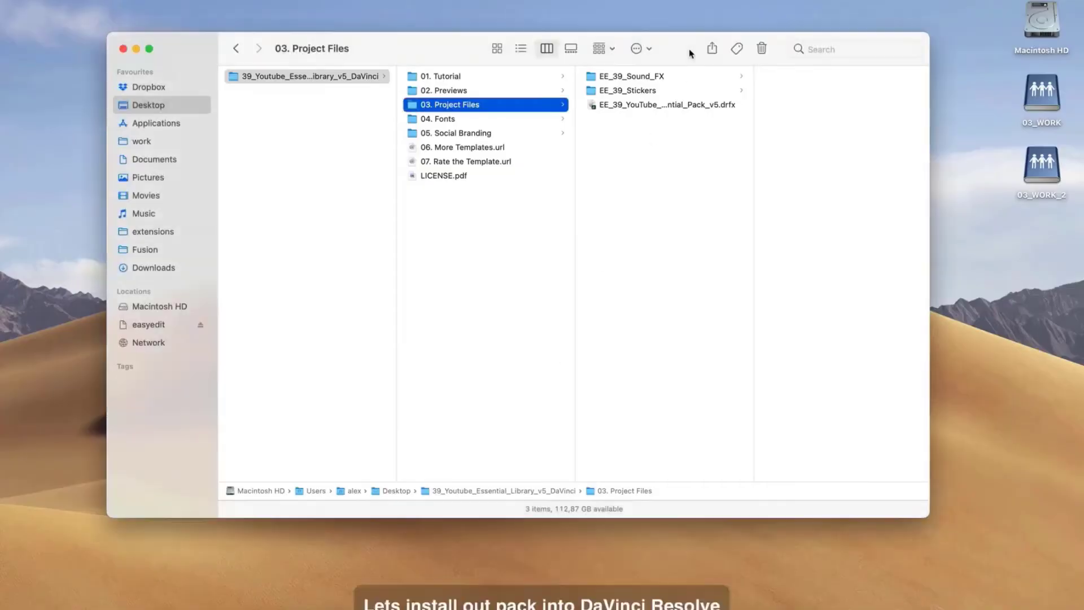
- Switch to DaVinci Resolve and create a new project with the default name Untitled Project 1
click(646, 105)
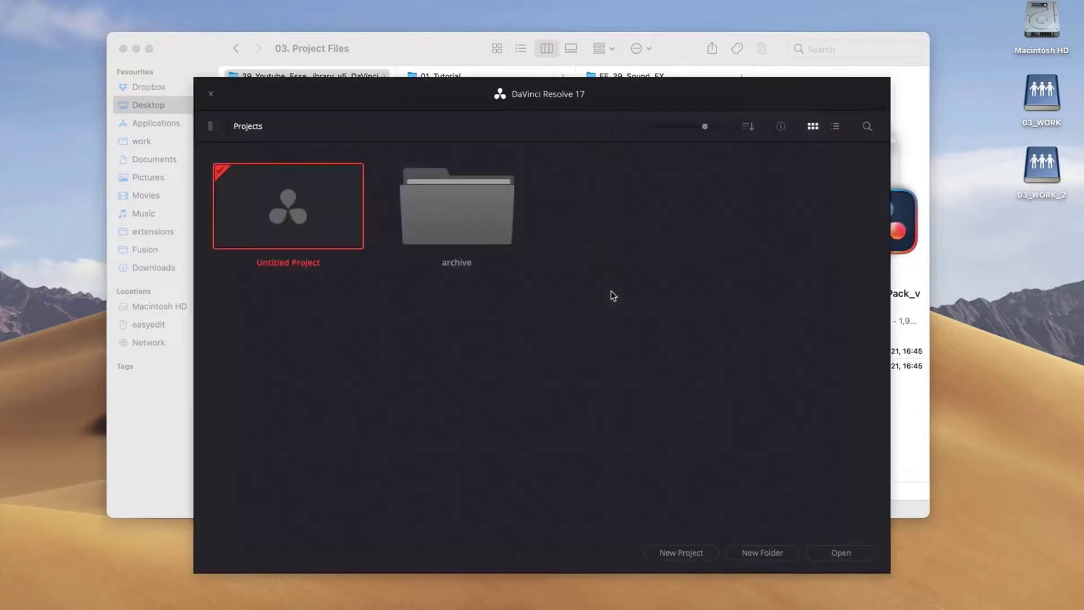
click(682, 552)
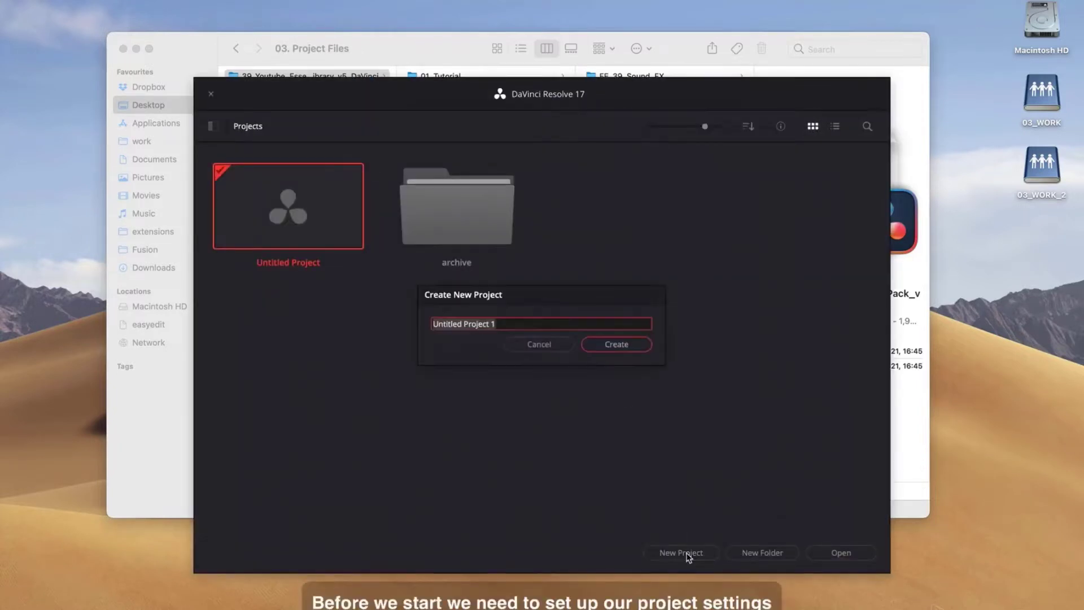
click(616, 345)
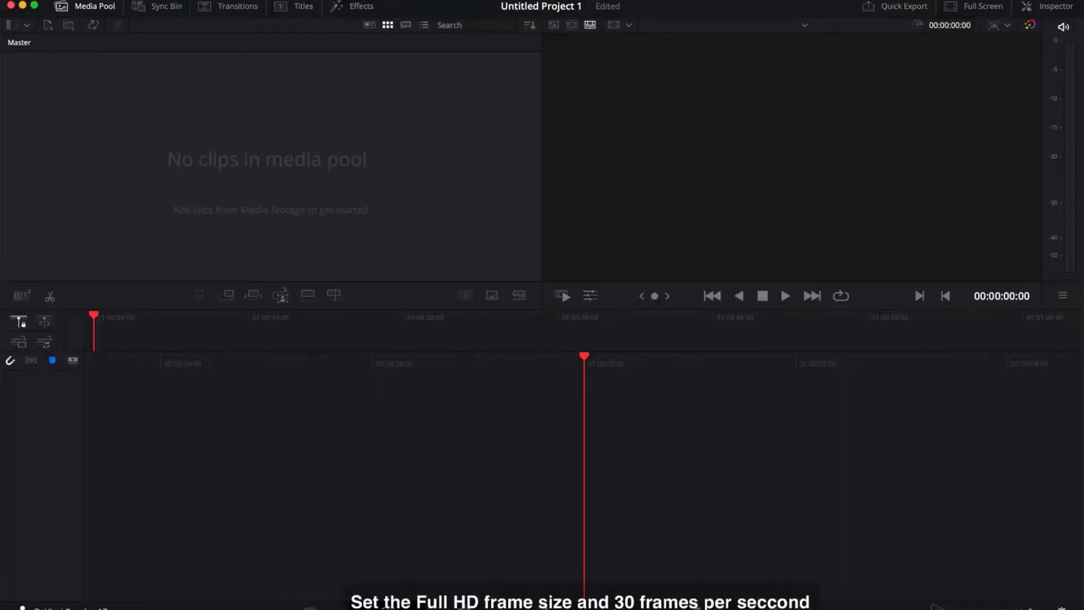
- Set the project's timeline frame rate to 30 frames per second at 1920 x 1080 HD and save the settings
click(1061, 606)
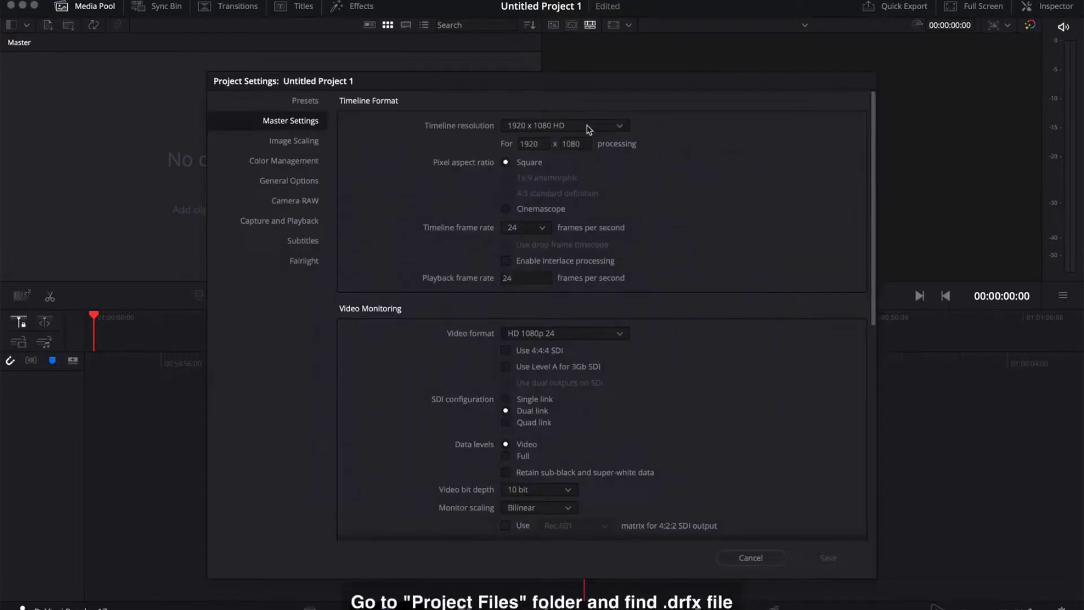
click(543, 228)
click(520, 328)
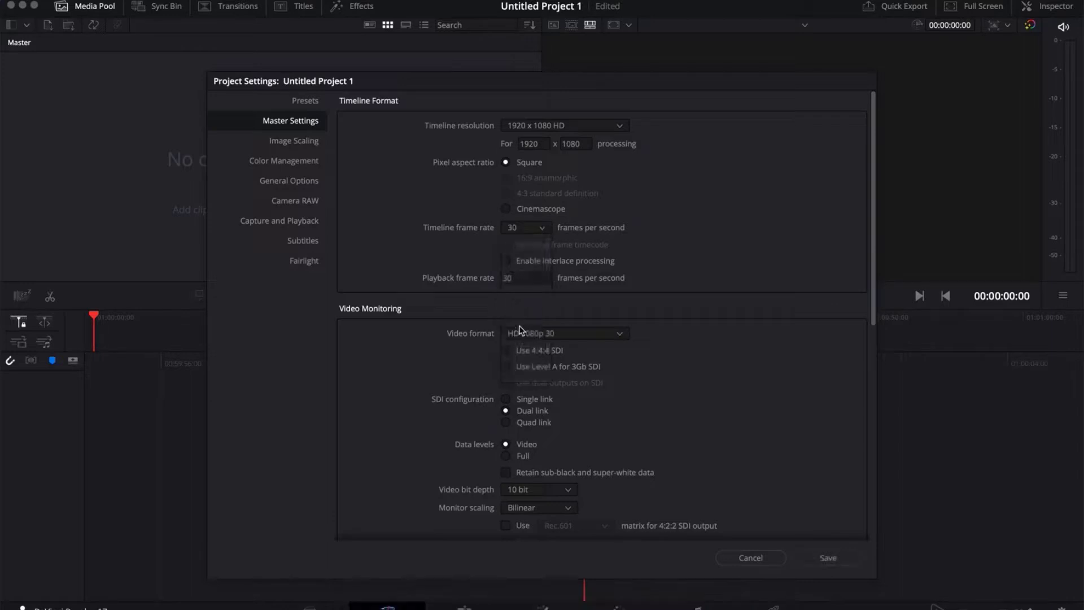
click(827, 557)
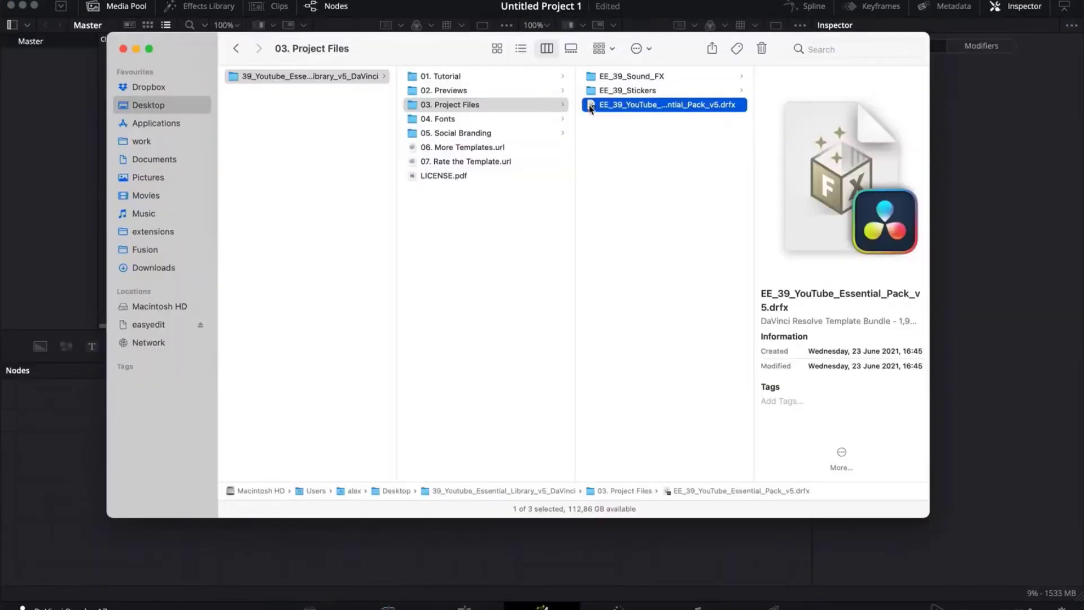
- Install the EE_39_YouTube_Essential_Pack_v5.drfx bundle into DaVinci Resolve and switch to the Edit page
drag(590, 109, 556, 560)
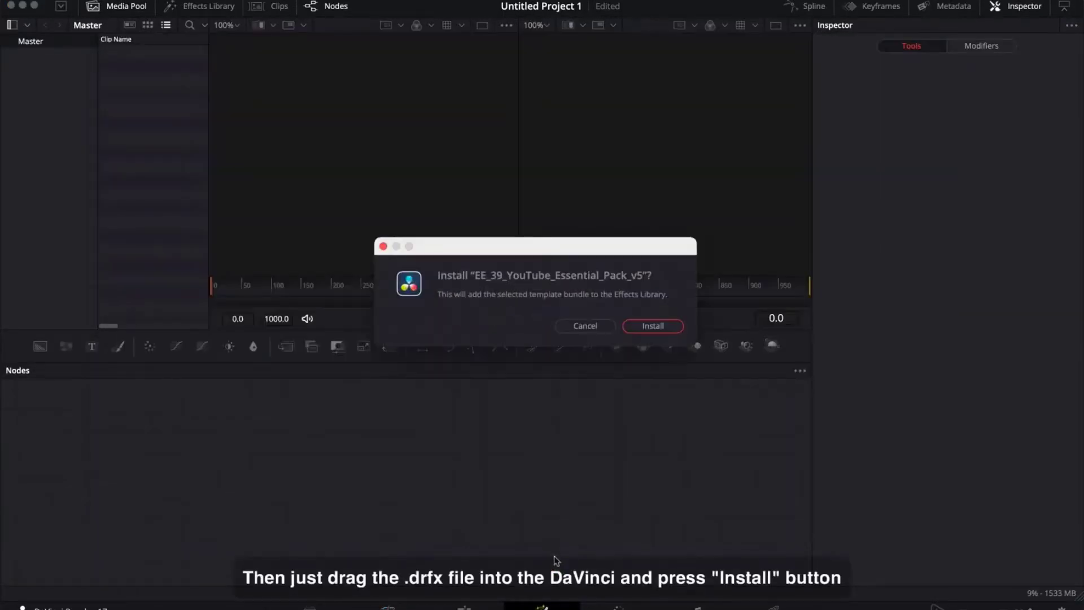
click(654, 326)
key(shift+4)
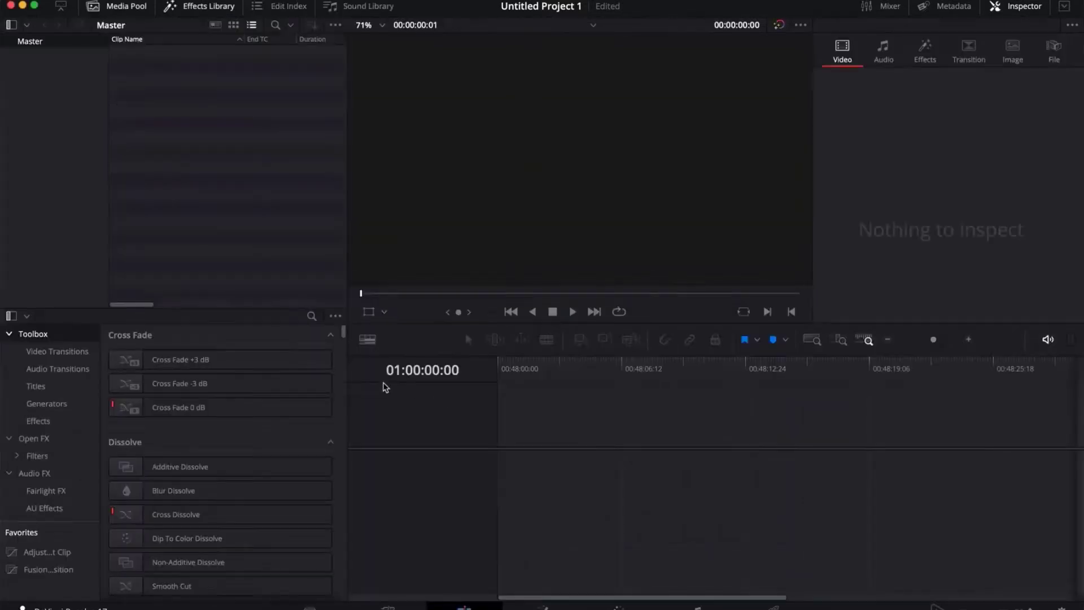
- Hide the Media Pool and filter the Effects Library by EE_39
click(138, 8)
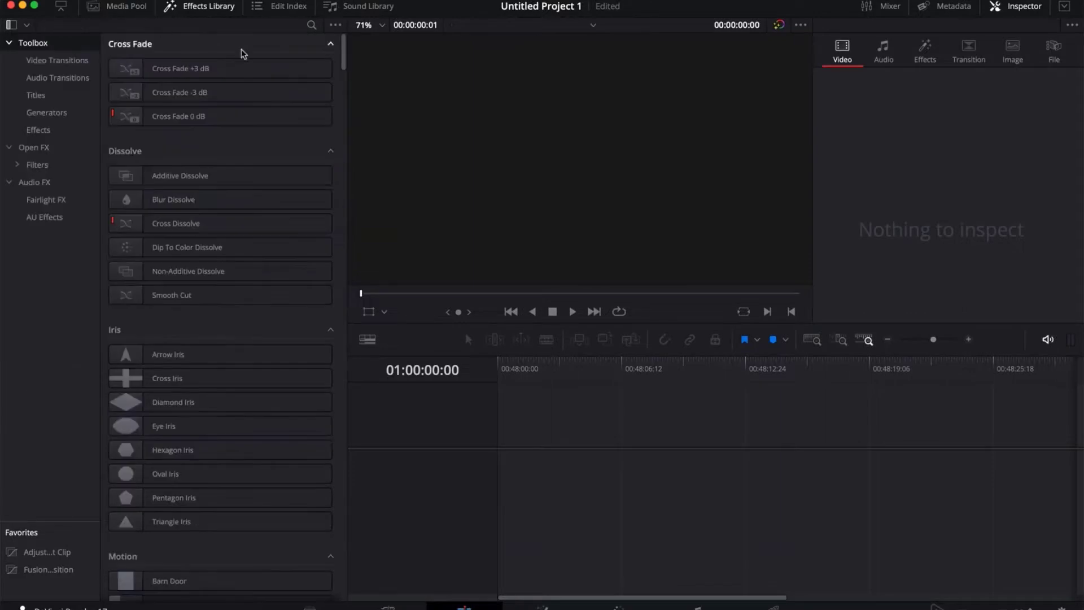
click(311, 26)
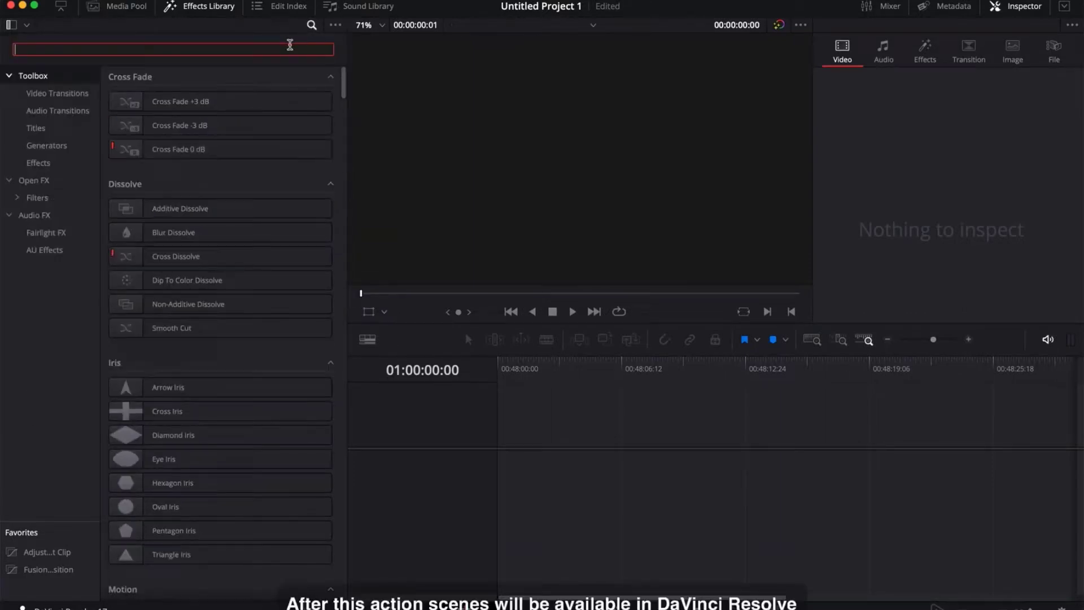
text(EE)
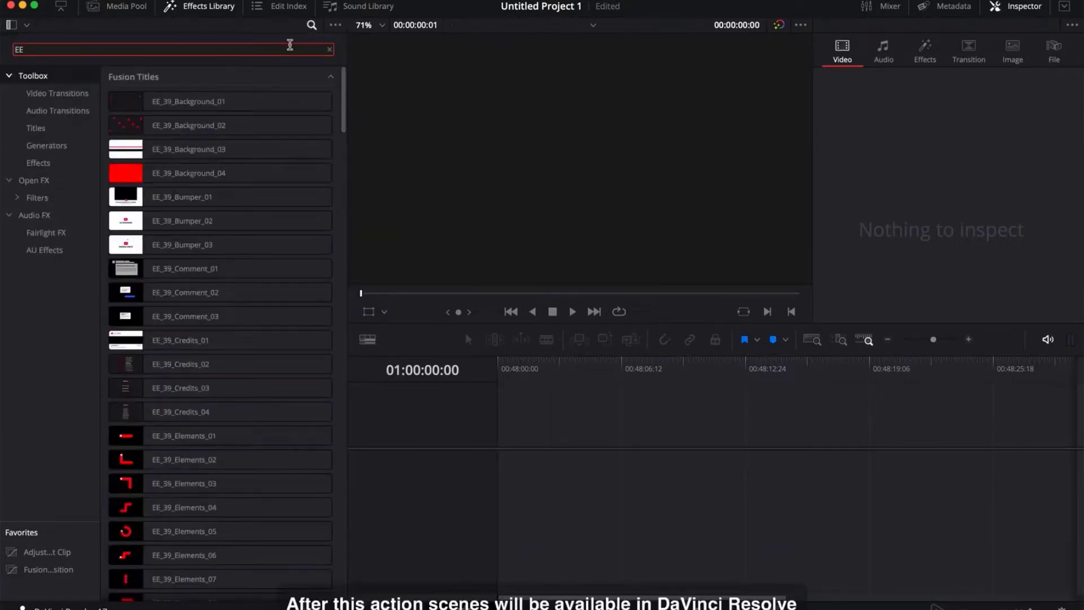
text(_39)
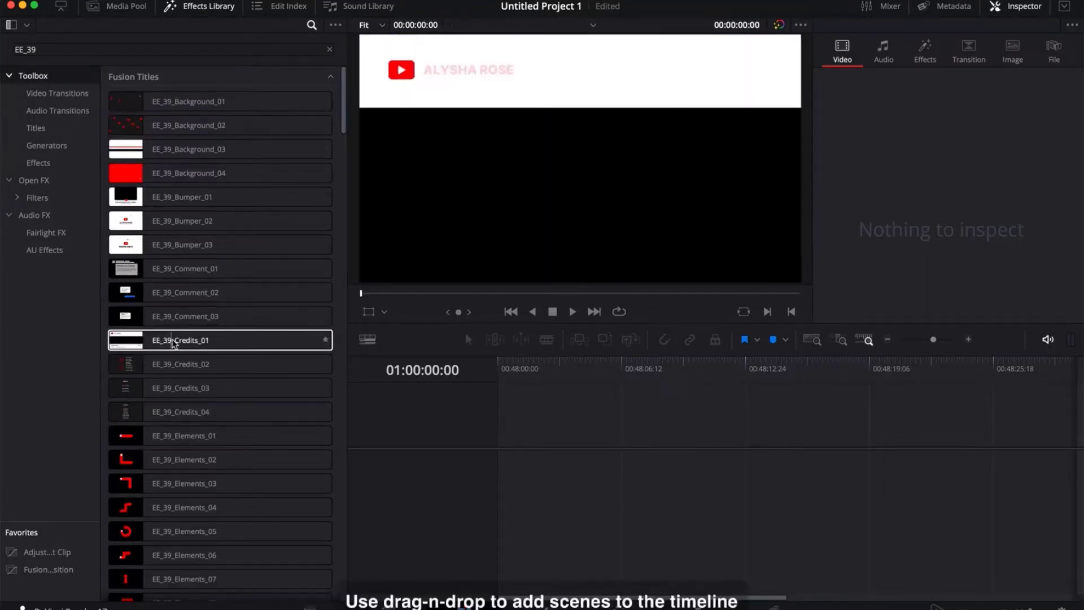
- Place the EE_39_Credits_02 title at the start of the timeline, preview it at two points and select the clip
scroll(190, 404, down, 10)
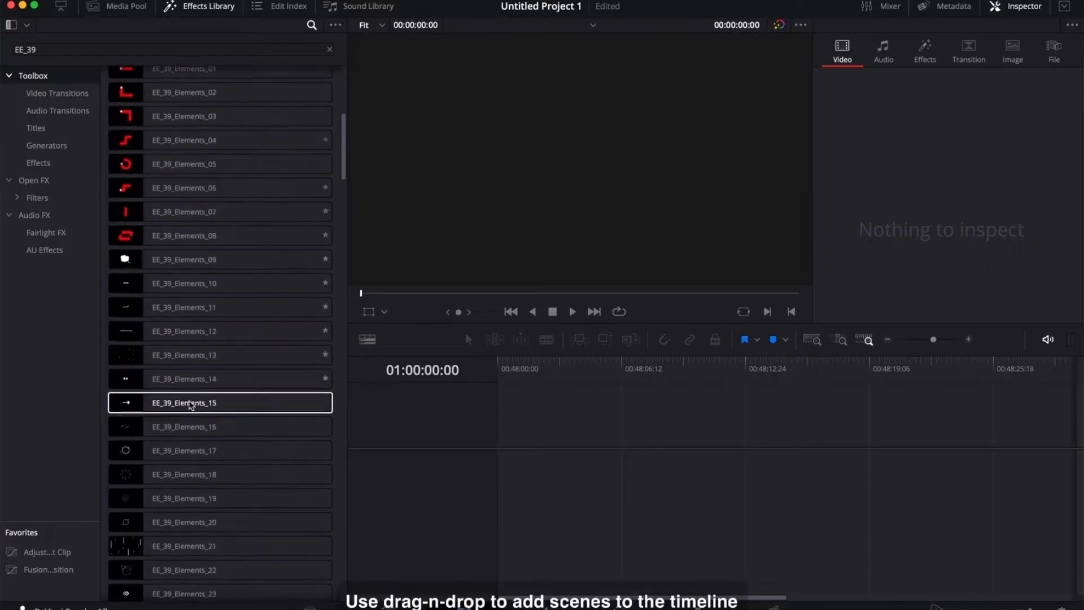
scroll(190, 404, down, 3)
scroll(169, 384, up, 15)
drag(164, 374, 503, 460)
click(519, 368)
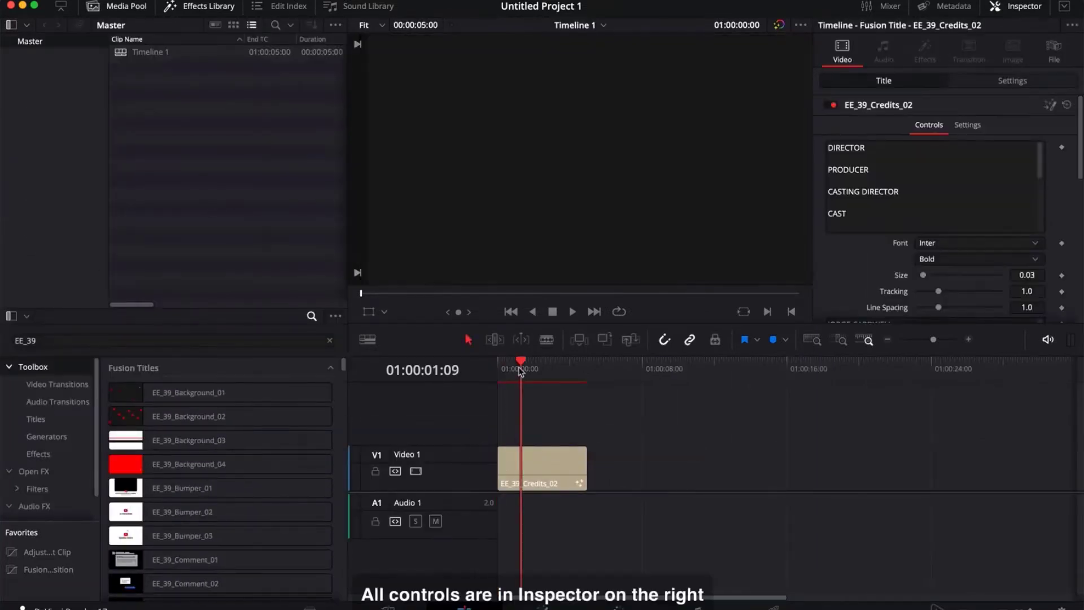
click(532, 369)
click(539, 463)
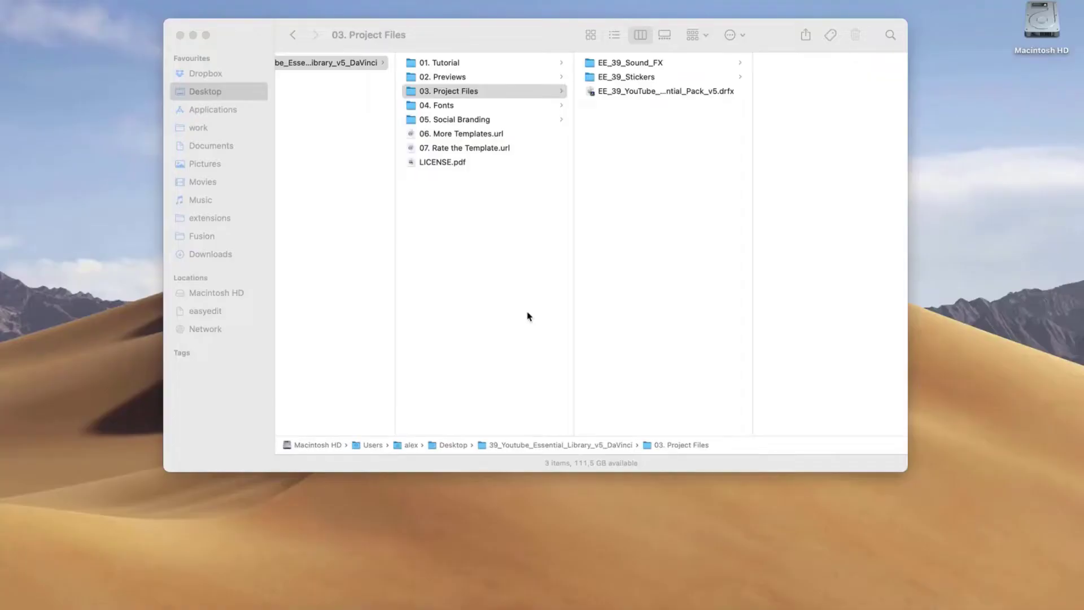
- Switch to DaVinci Resolve and add the EE_39_Sound_FX folder from 03. Project Files to the Sound Library
click(556, 47)
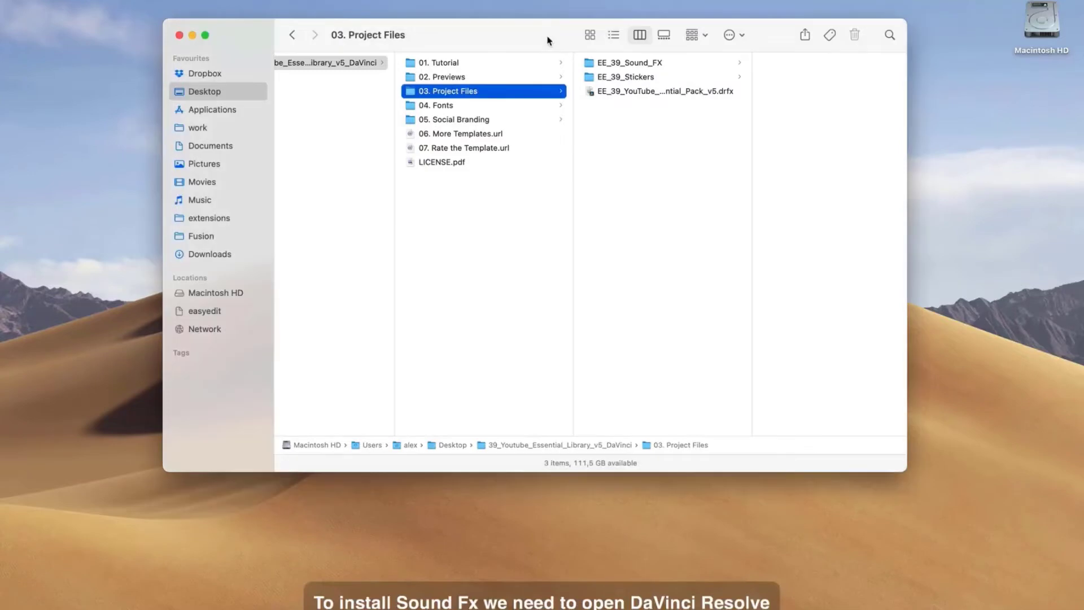
click(631, 64)
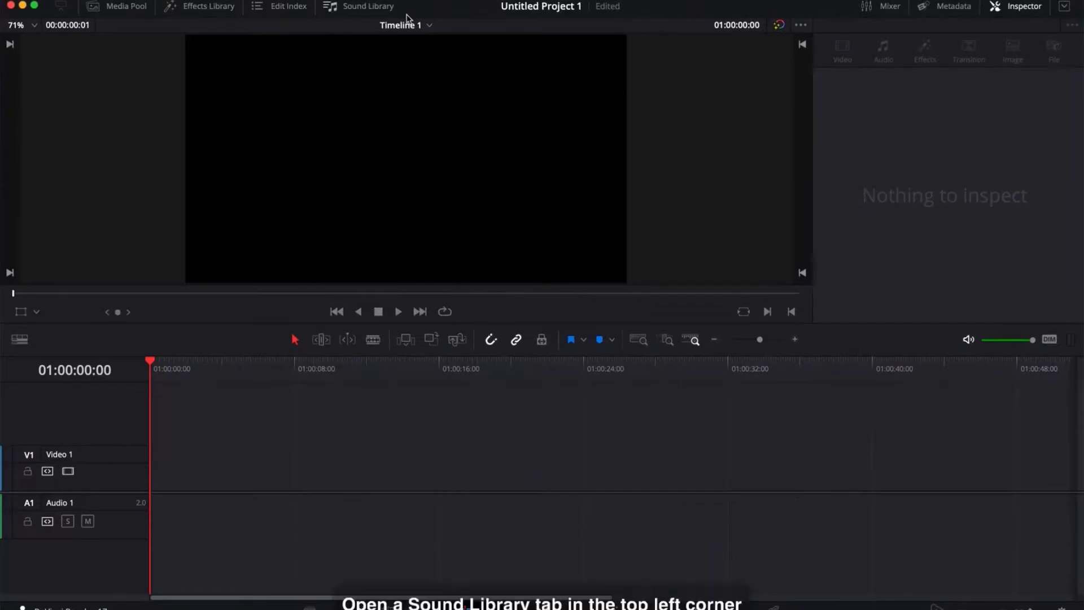
click(349, 12)
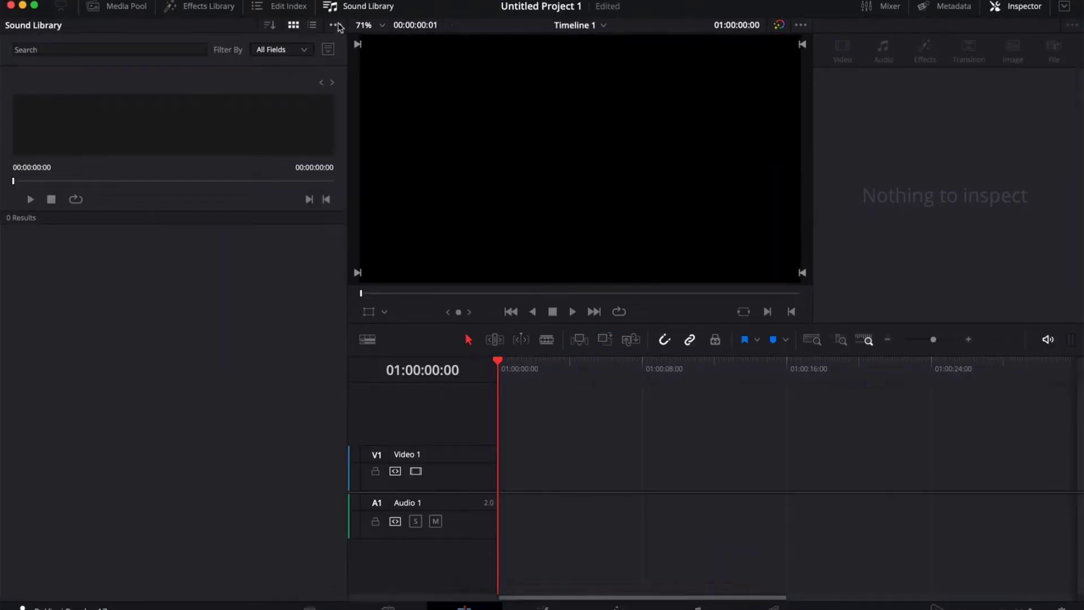
click(335, 25)
click(377, 44)
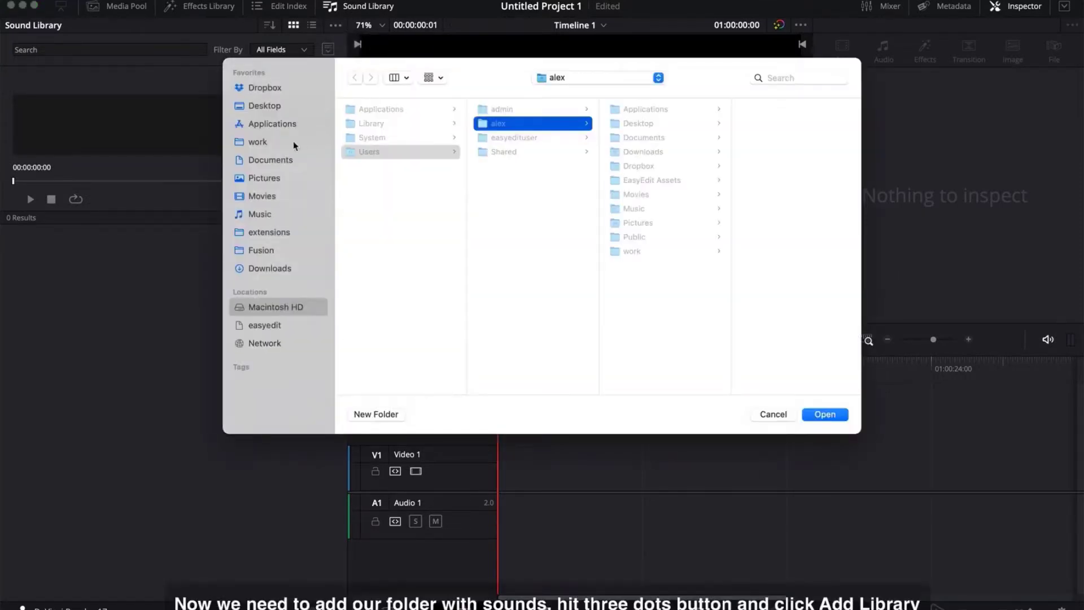
click(265, 107)
click(385, 111)
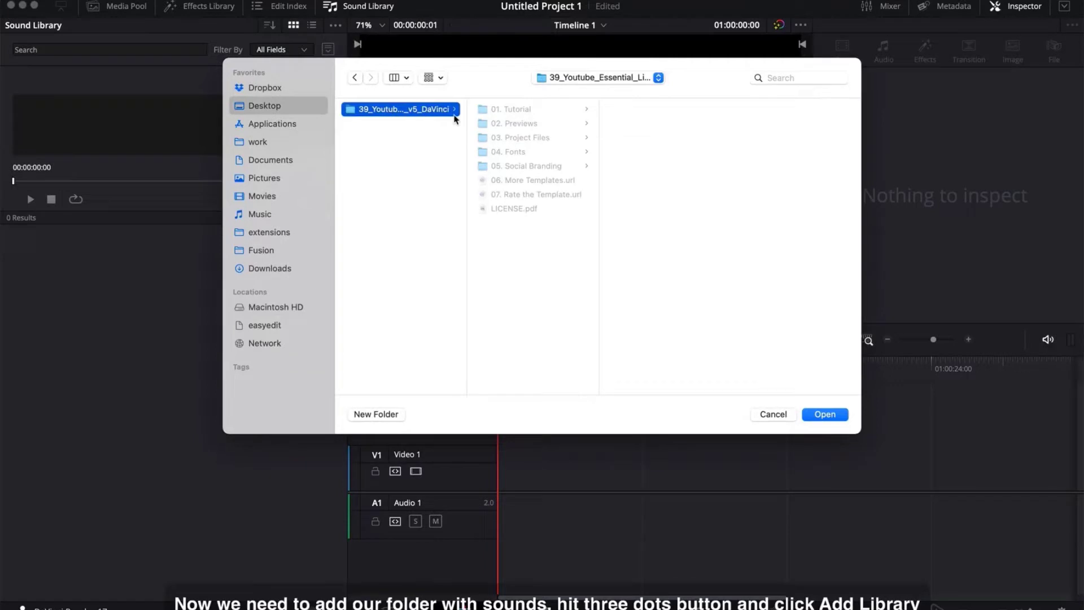
click(530, 139)
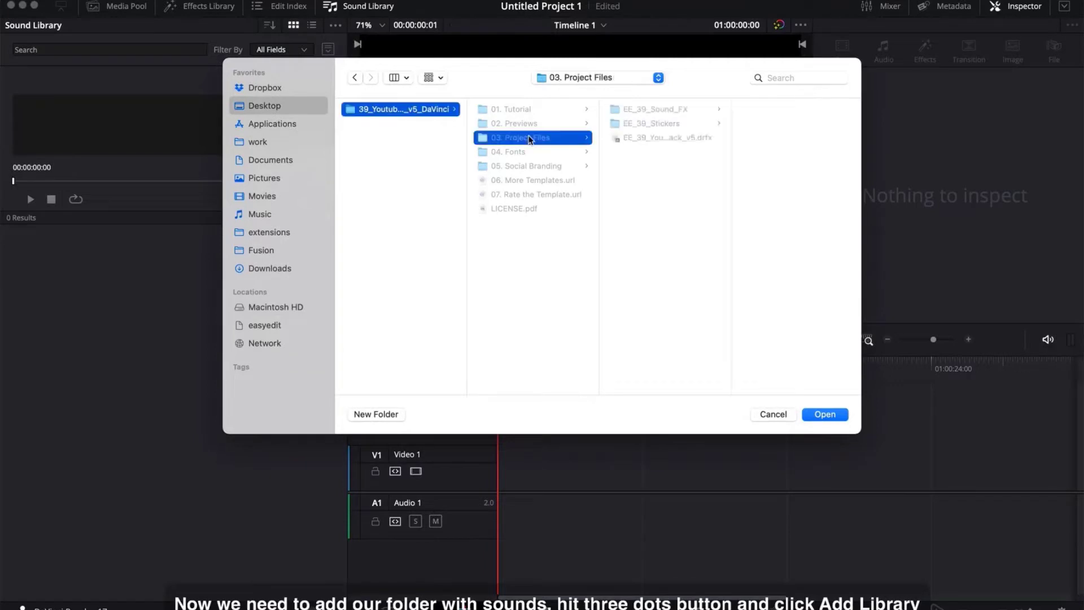
click(654, 111)
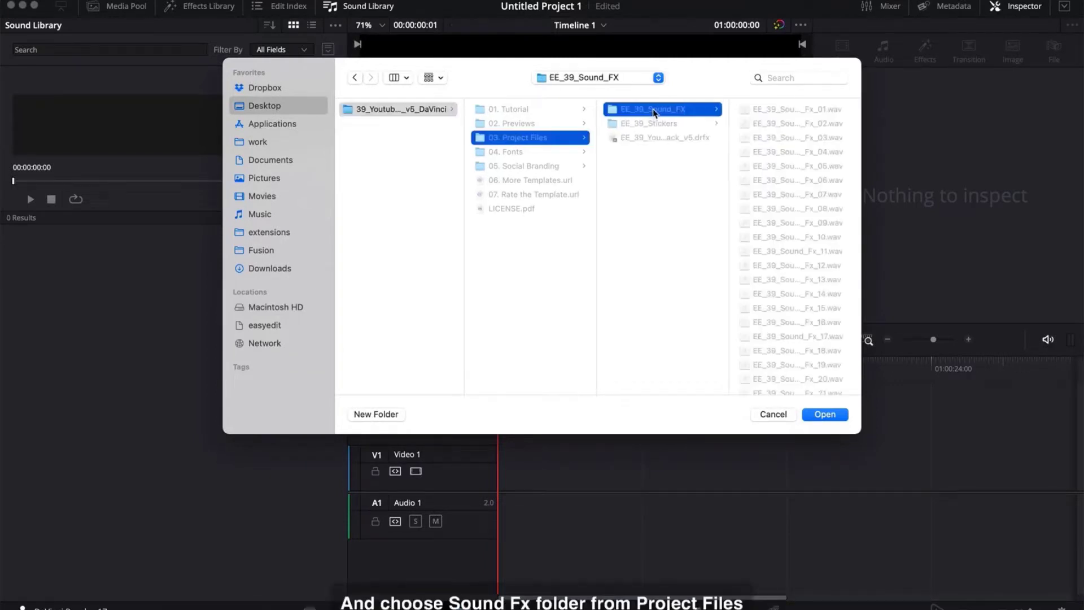
click(824, 414)
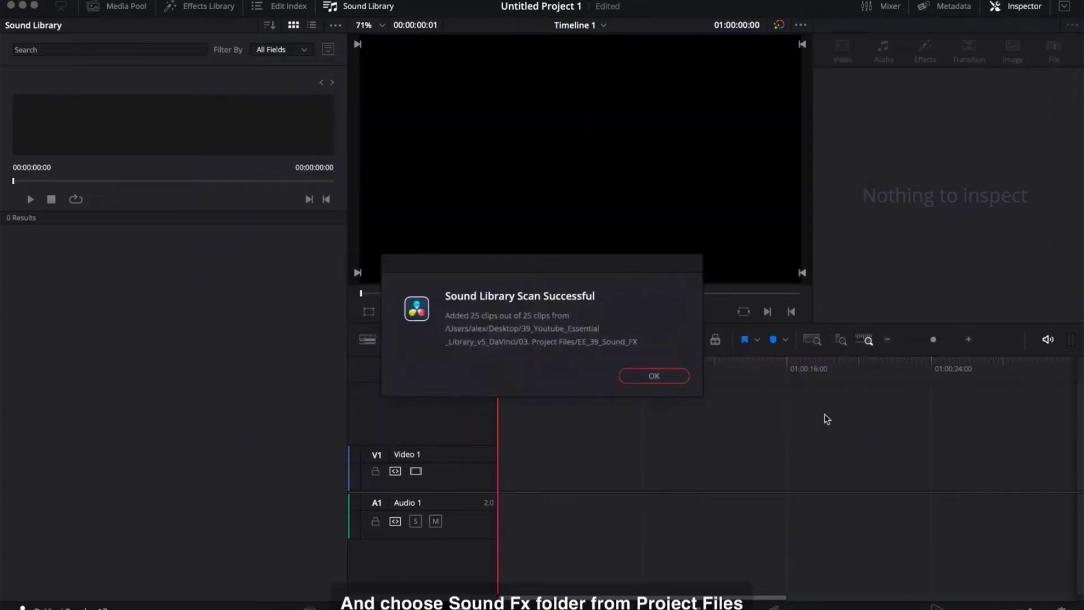
click(654, 375)
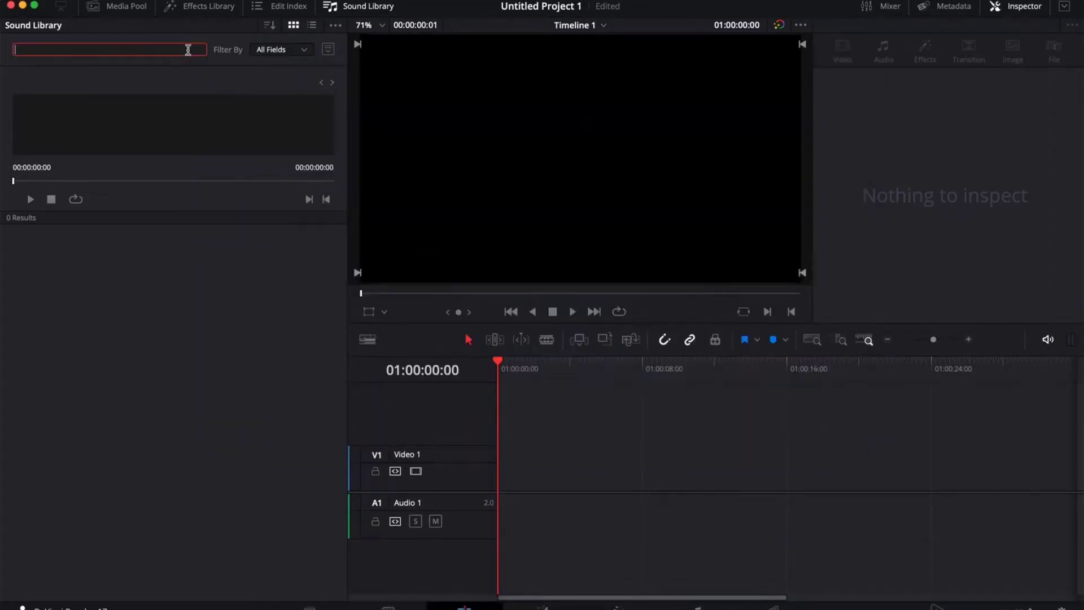
- Search the Sound Library for EE_ and place the EE 39 Sound Fx 13 clip near the start of the timeline
key(ctrl+space)
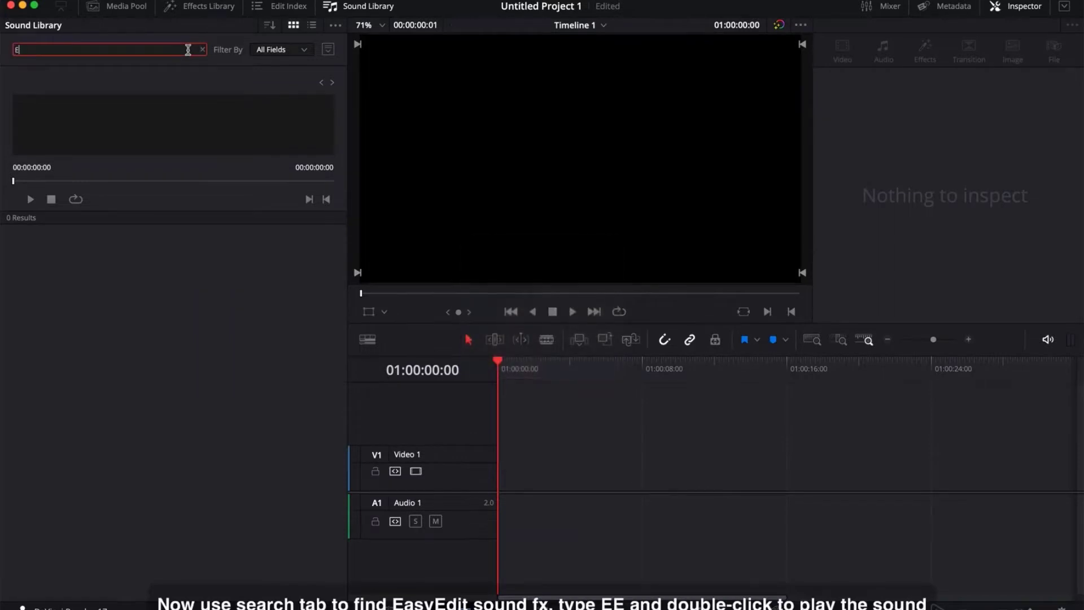
key(Return)
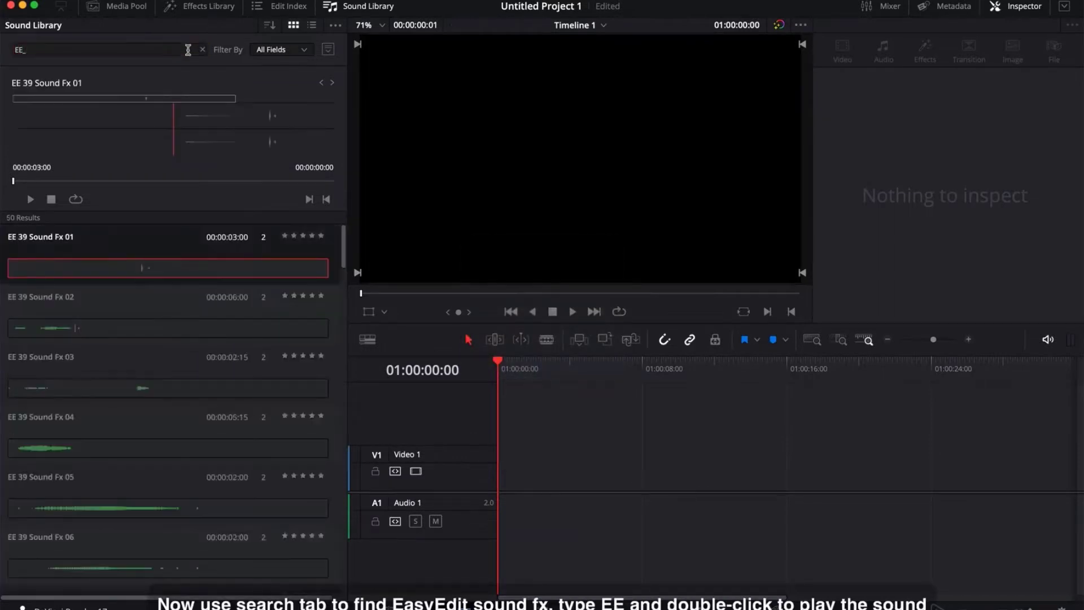
scroll(141, 373, down, 10)
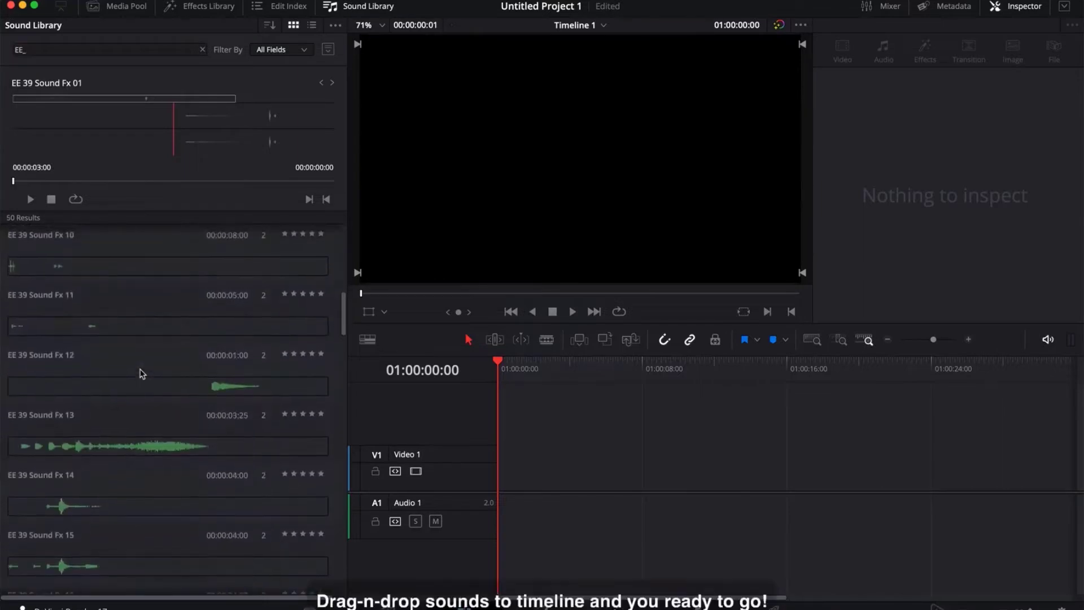
click(22, 452)
drag(64, 450, 535, 465)
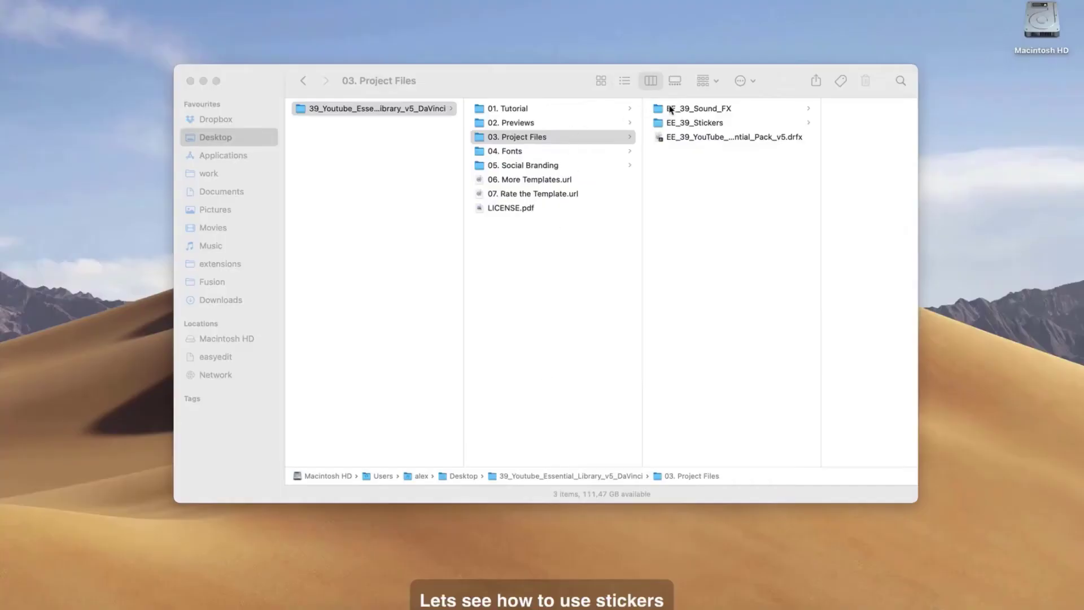
- Open the EE_39_Stickers folder in Finder and look through the PNG files in EE_39_Effect_01 and EE_39_Effect_02
click(598, 83)
click(714, 121)
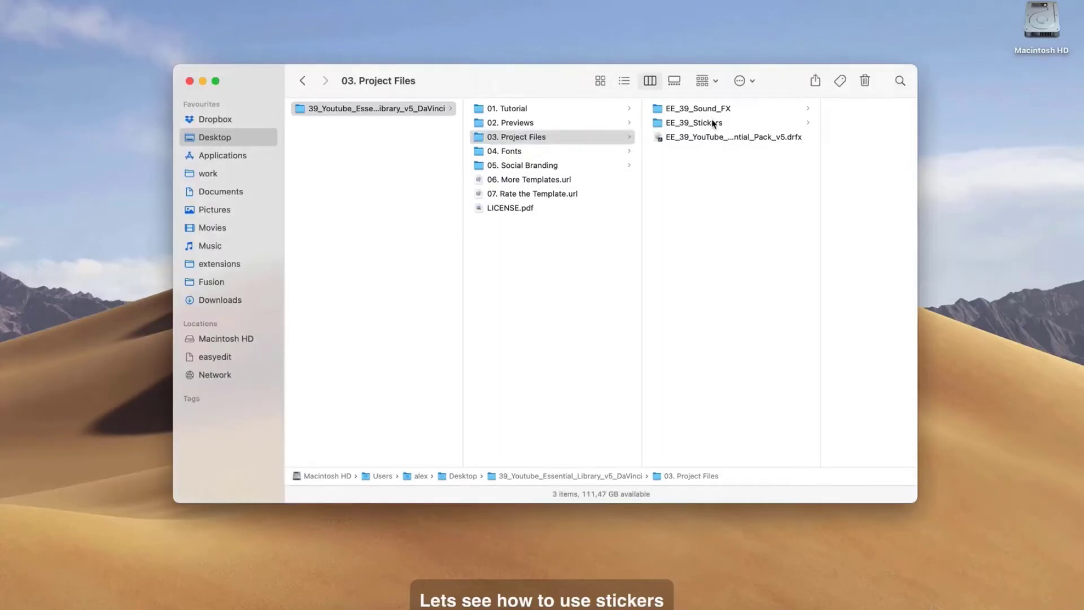
click(795, 114)
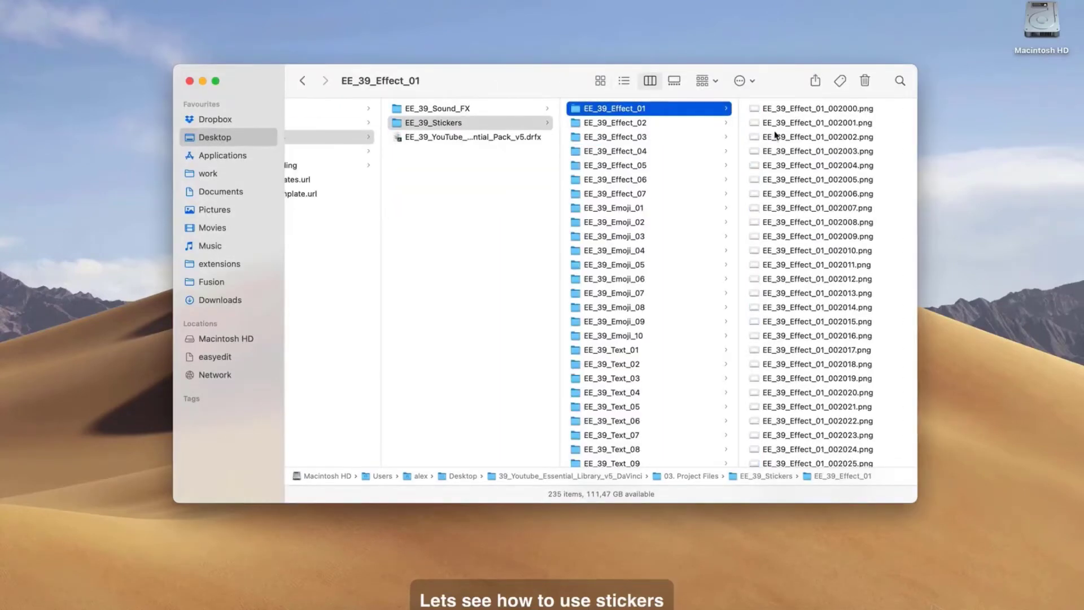
key(Down)
scroll(820, 163, down, 10)
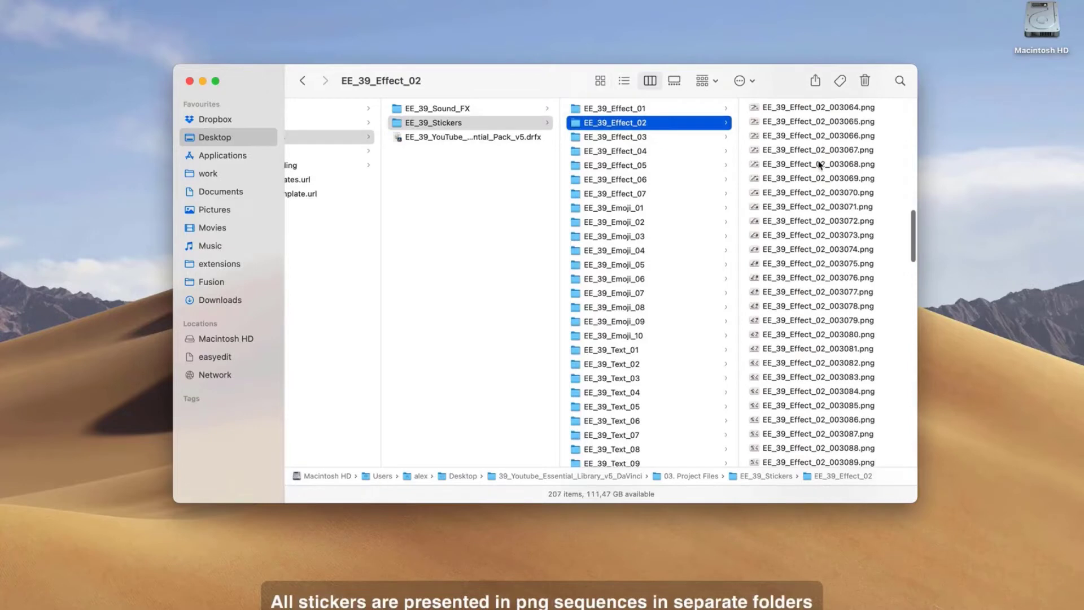
scroll(819, 164, up, 10)
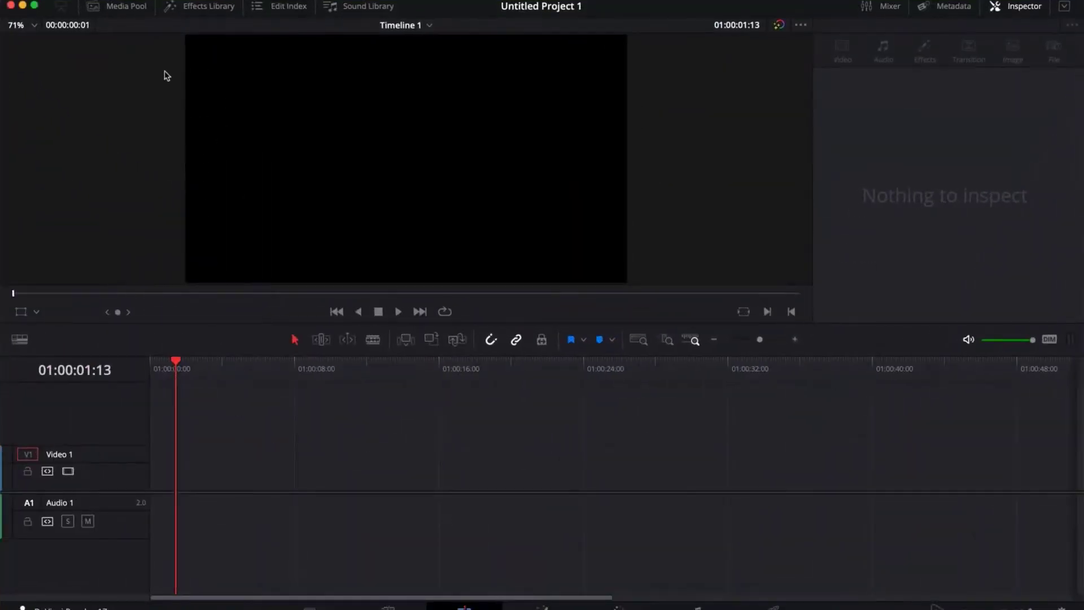
- Show the Media Pool in DaVinci Resolve and import all PNG files from the EE_39_Effect_01 folder into it
click(142, 11)
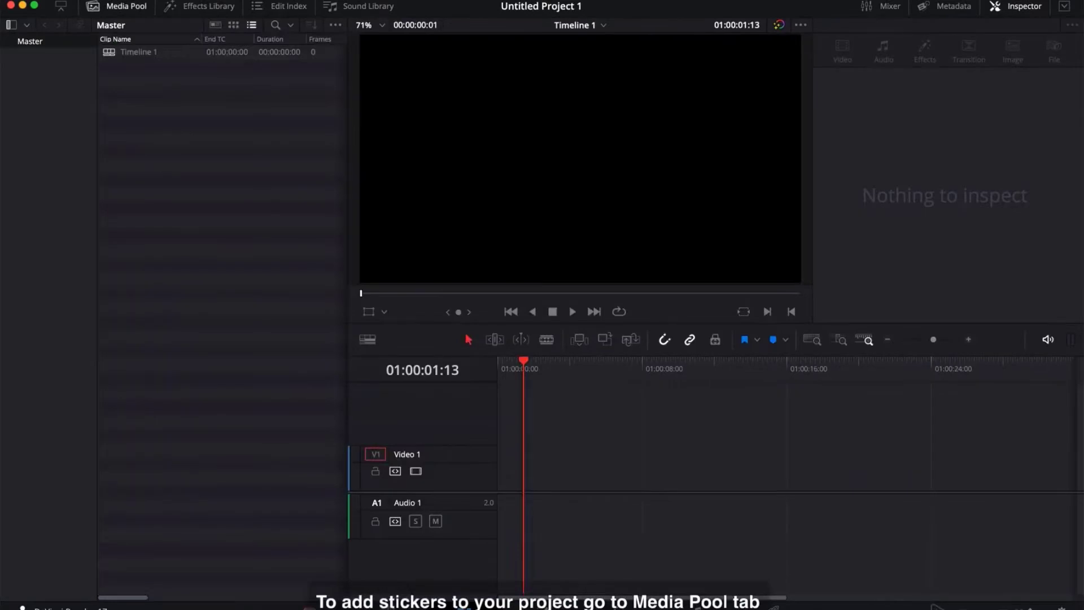
click(265, 601)
click(637, 109)
click(797, 179)
key(super+a)
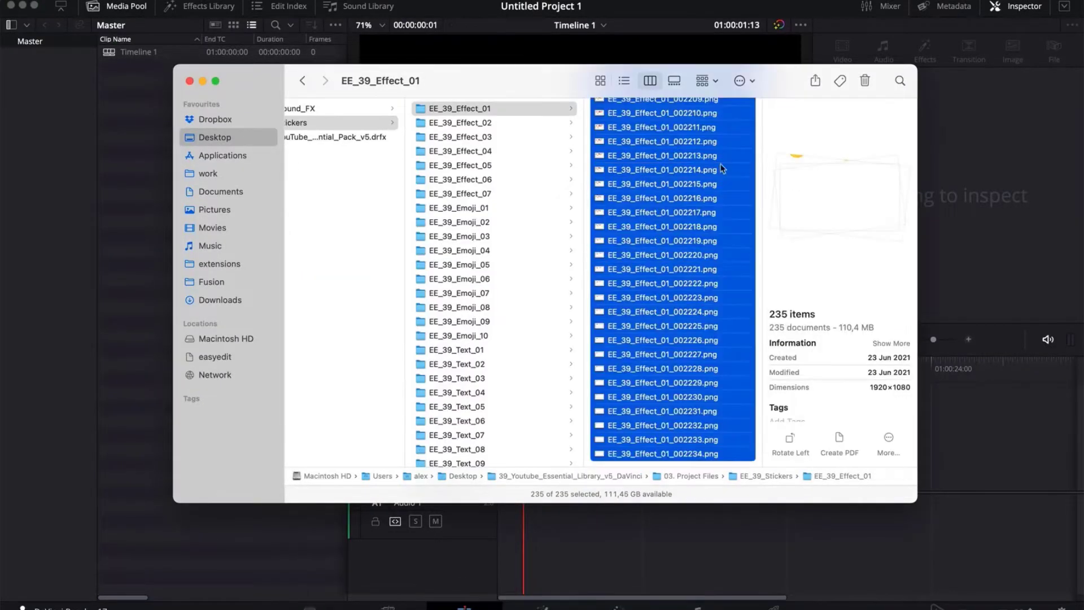
drag(675, 139, 138, 140)
click(138, 140)
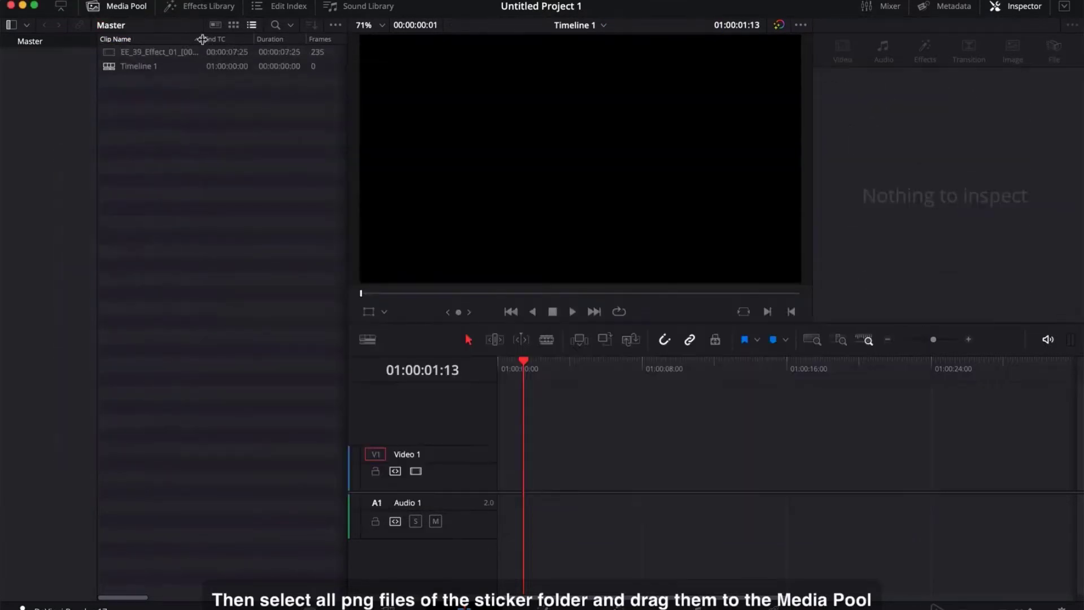
- Widen the Clip Name column, then place the EE_39_Effect_01 sequence at the start of Video 1 and play it
drag(262, 39, 343, 39)
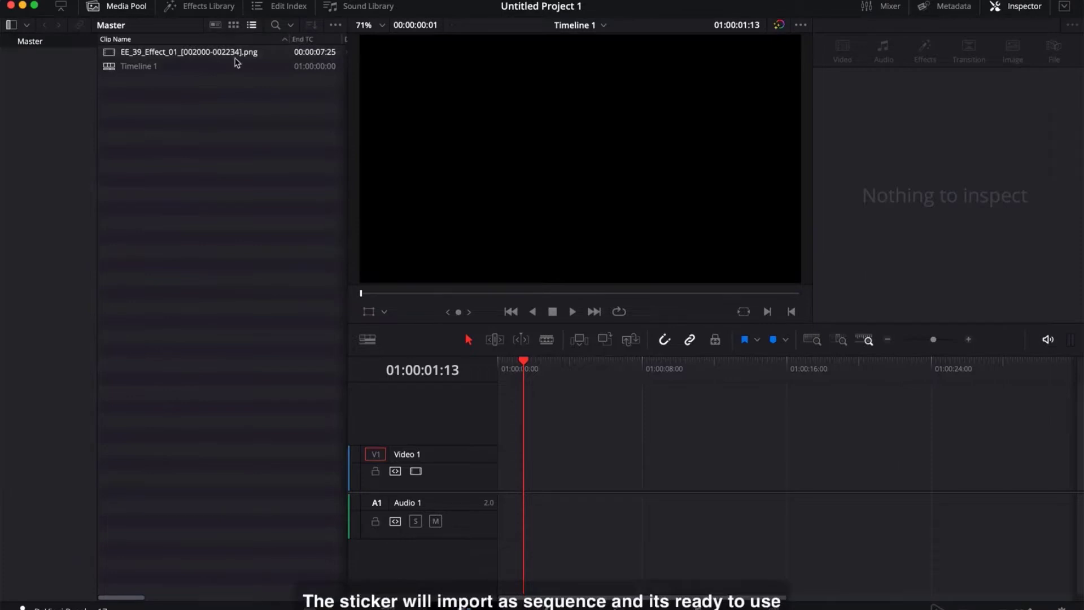
drag(109, 55, 497, 379)
key(space)
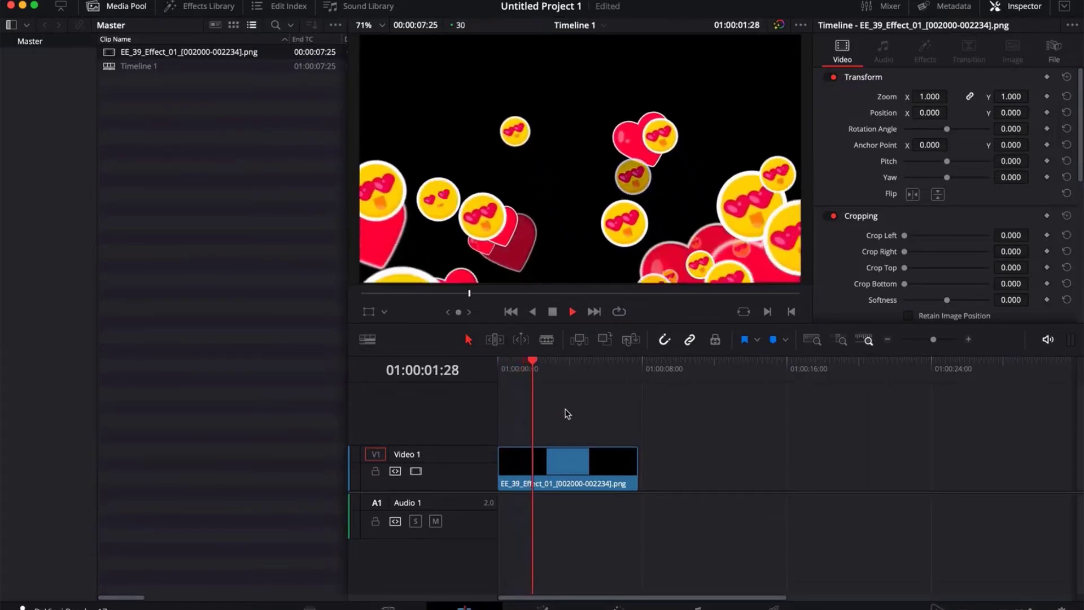
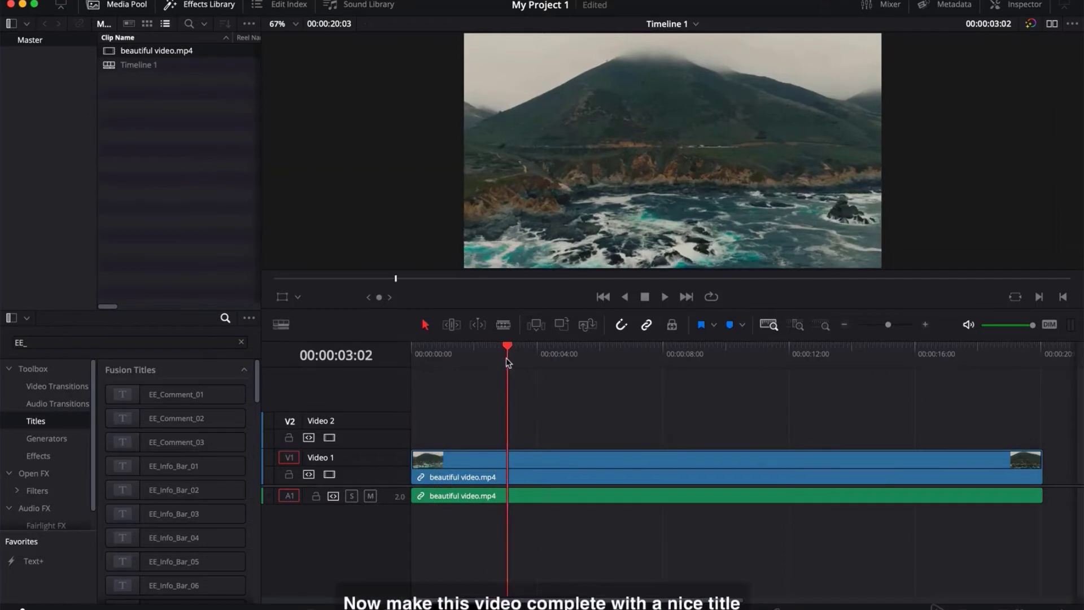
- Hide the Media Pool and place the EE_Links_04 title on Video 2 at about 2 seconds, previewing it up to 00:00:05:18
click(131, 8)
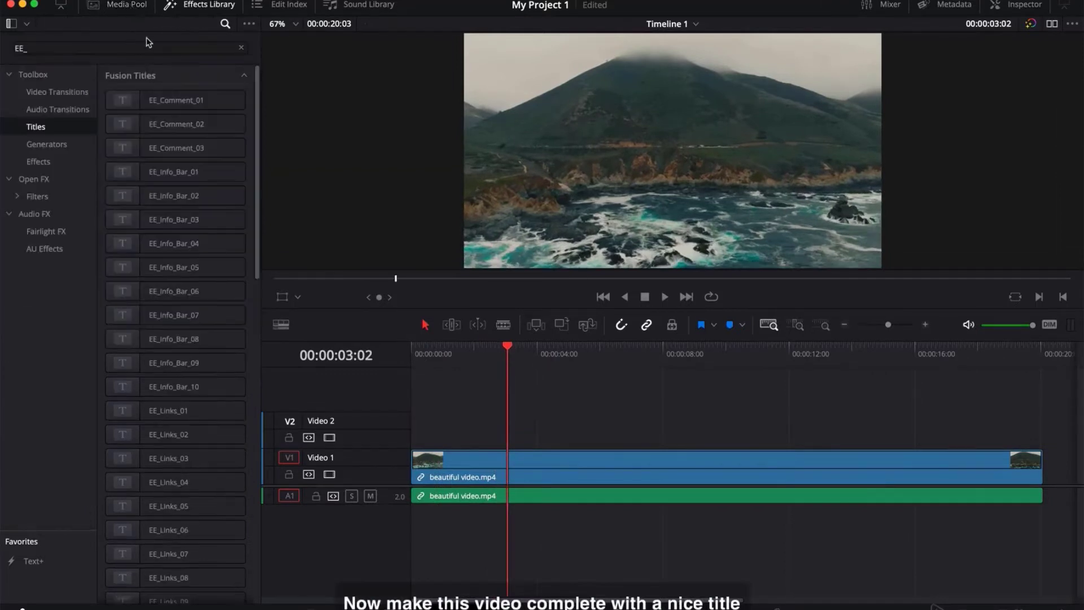
scroll(159, 172, down, 5)
click(159, 169)
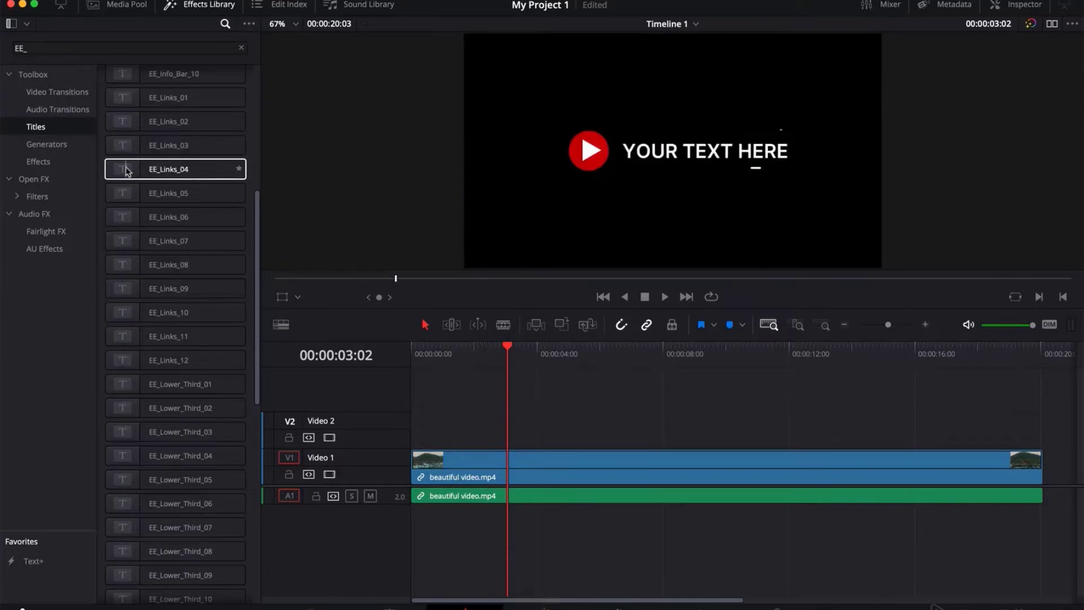
drag(129, 170, 496, 442)
drag(491, 355, 587, 350)
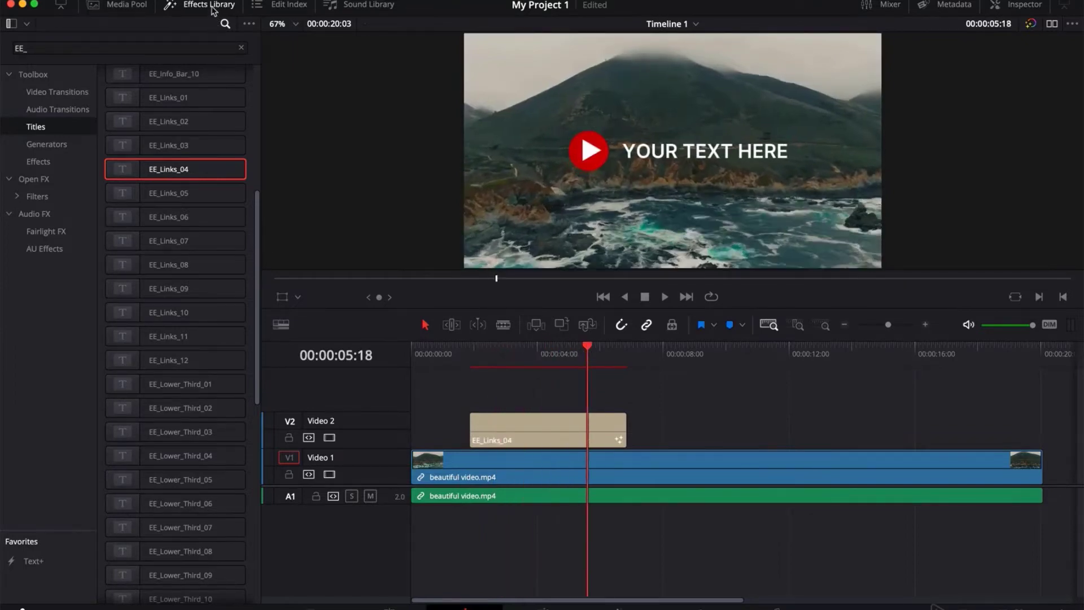
- Hide the Effects Library and show the Inspector settings of the EE_Links_04 title
click(213, 8)
scroll(319, 397, up, 2)
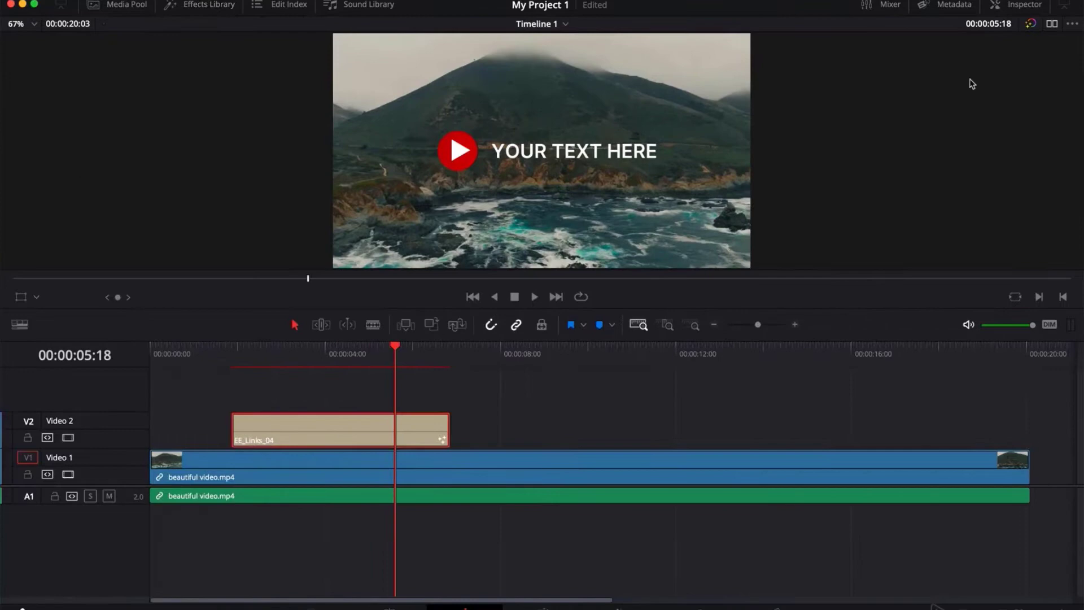
click(1020, 5)
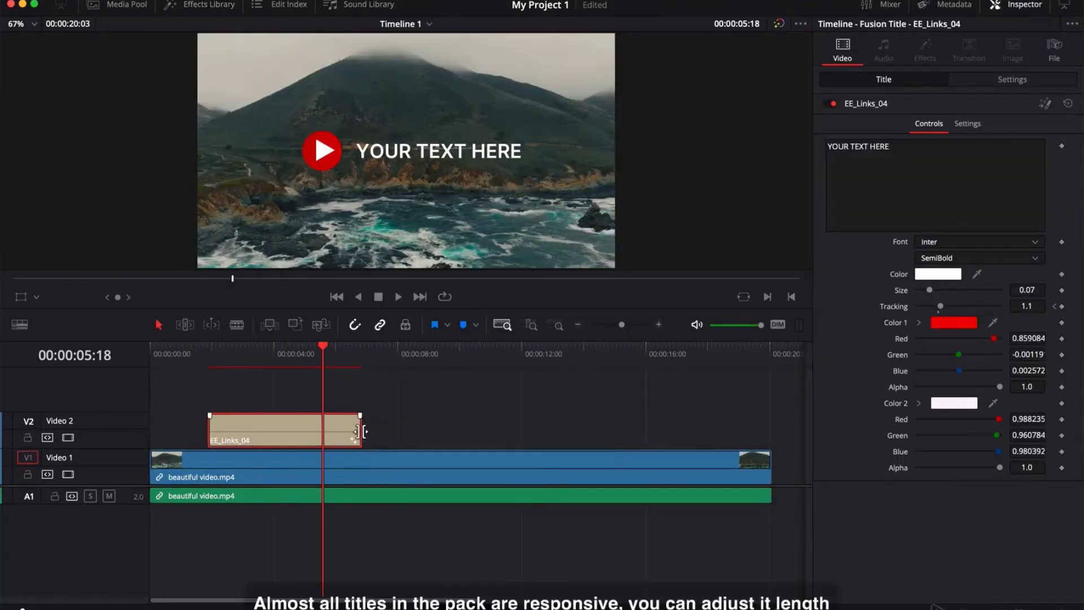
- Extend the end of the EE_Links_04 title to about 10 seconds, shorten it to 00:00:07:11, and extend it slightly to just under 8 seconds
drag(360, 431, 468, 431)
drag(348, 362, 460, 347)
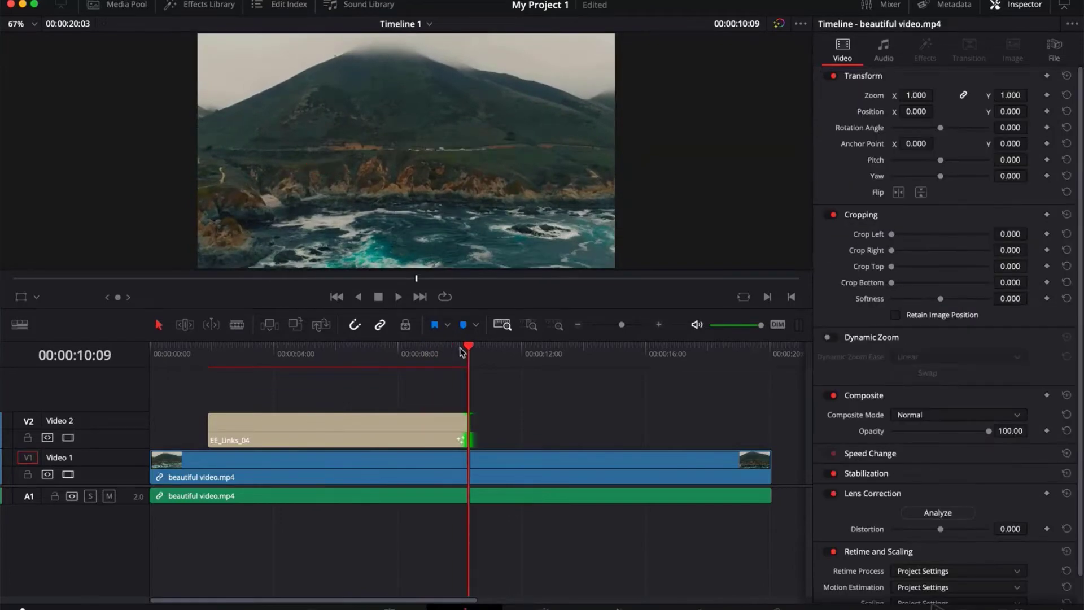
drag(462, 429, 376, 429)
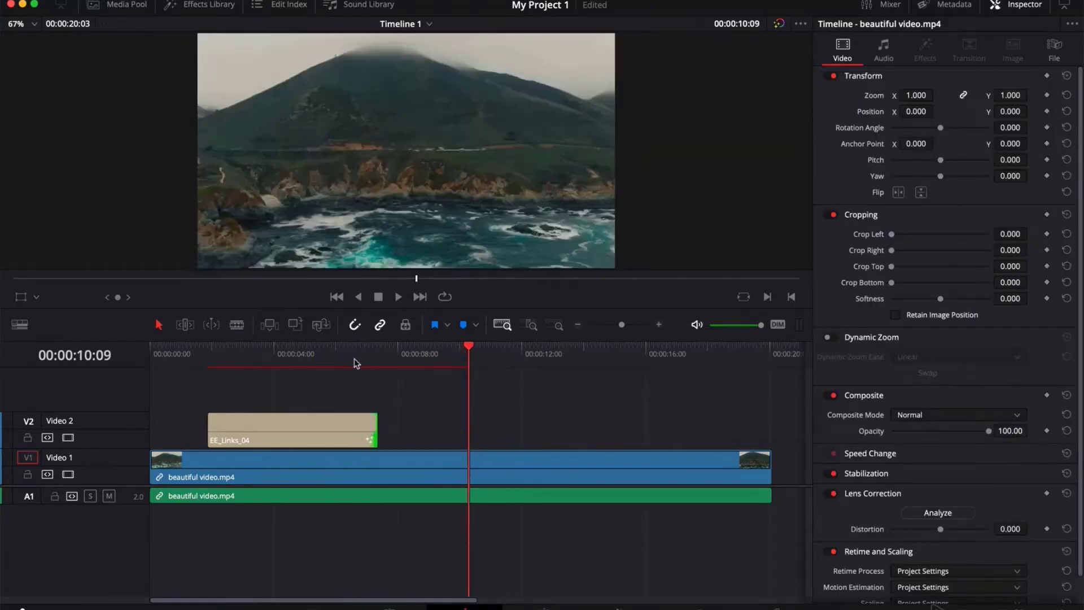
drag(356, 355, 375, 365)
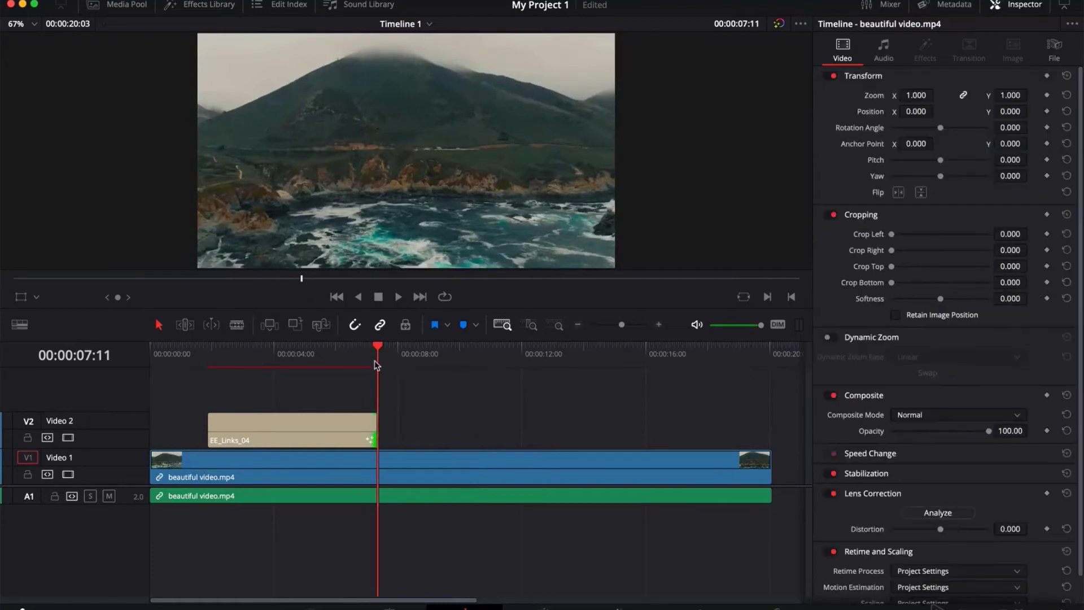
drag(380, 436, 395, 435)
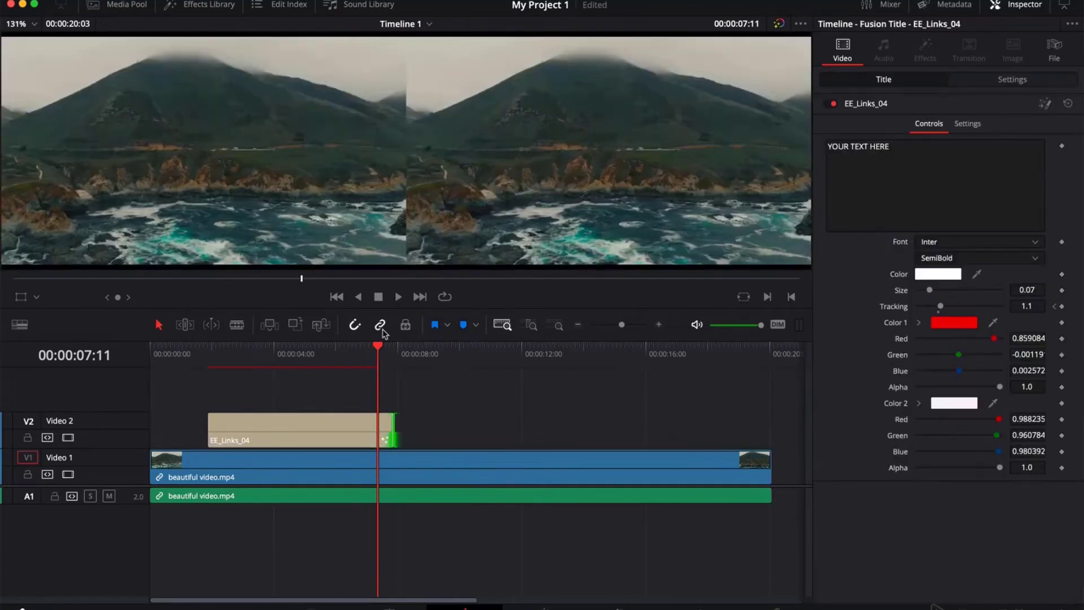
- Show the frame at 00:00:05:04 and change the EE_Links_04 title's text to "MY TRIP TO ENGLAND"
click(327, 347)
click(309, 347)
click(347, 427)
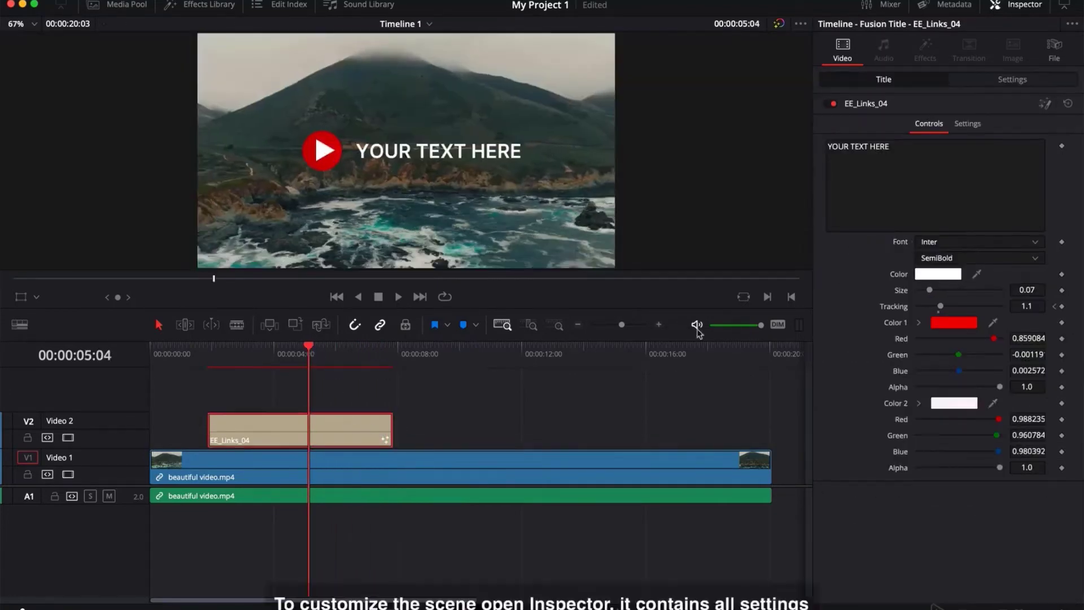
click(863, 147)
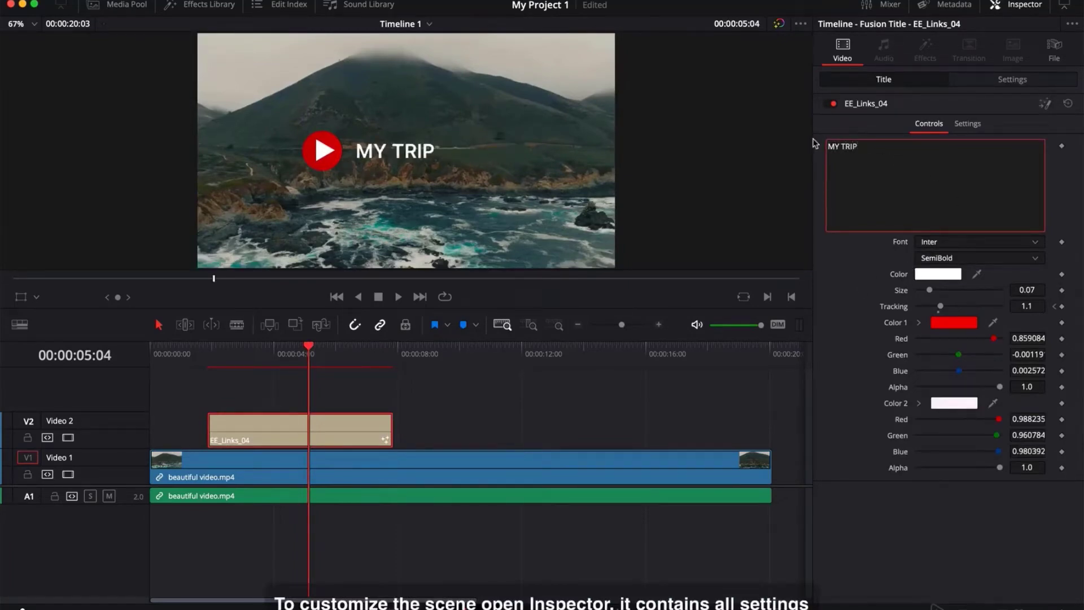
text(MY TRIP TO)
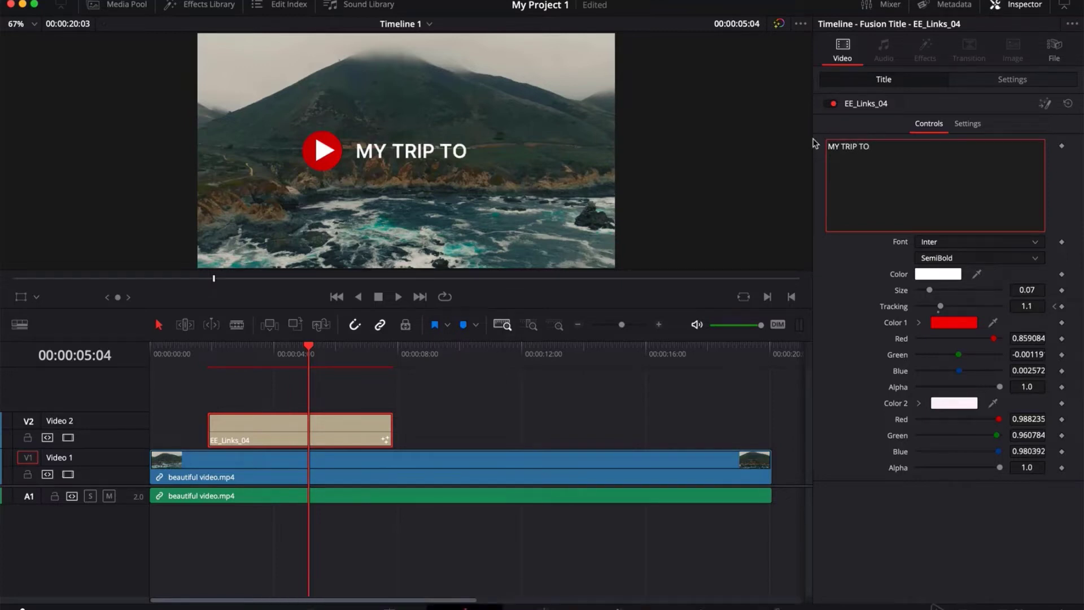
text( ENGLAN)
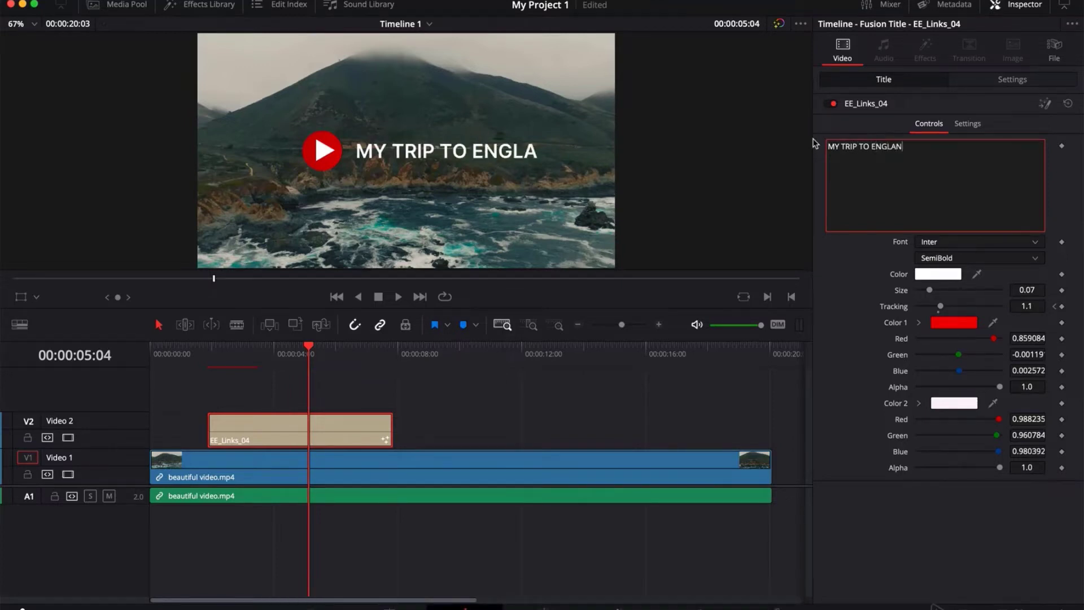
text(D)
- Reduce the title text size to 0.06536 and set its Inter font style to Black
drag(929, 290, 924, 295)
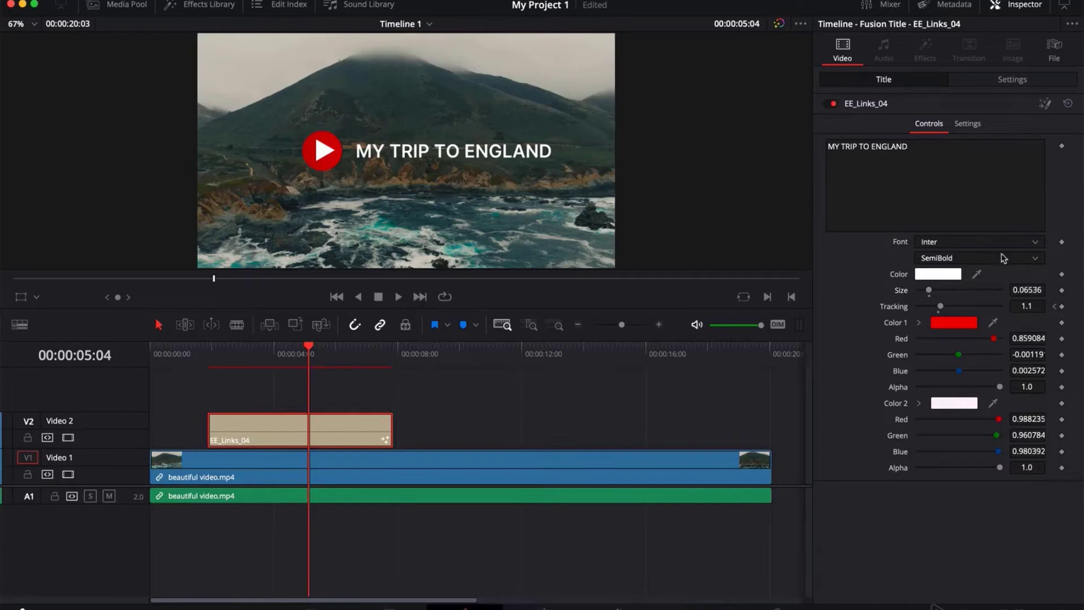
click(1003, 258)
click(976, 389)
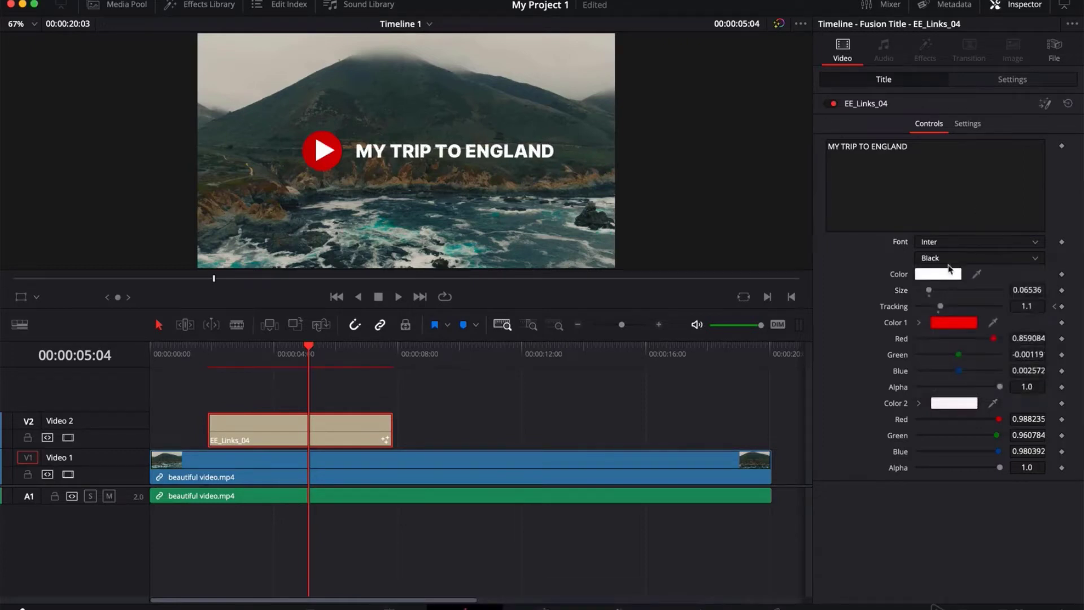
- Set the title's text color to light green and Color 1 to dark green (red 0.0, green 0.454901, blue 0.0)
click(956, 274)
click(960, 488)
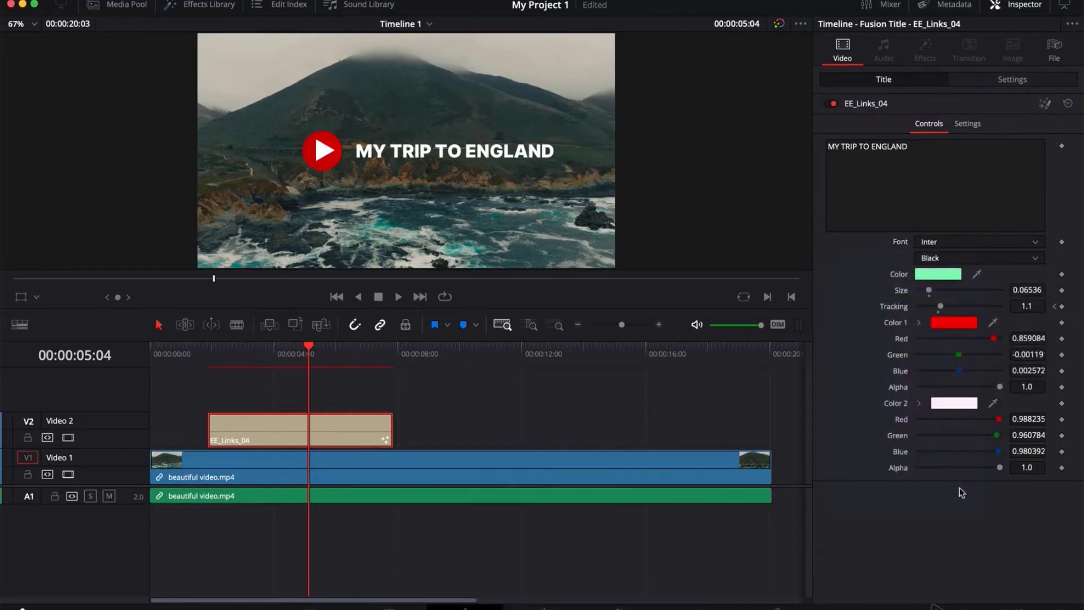
click(954, 322)
click(866, 310)
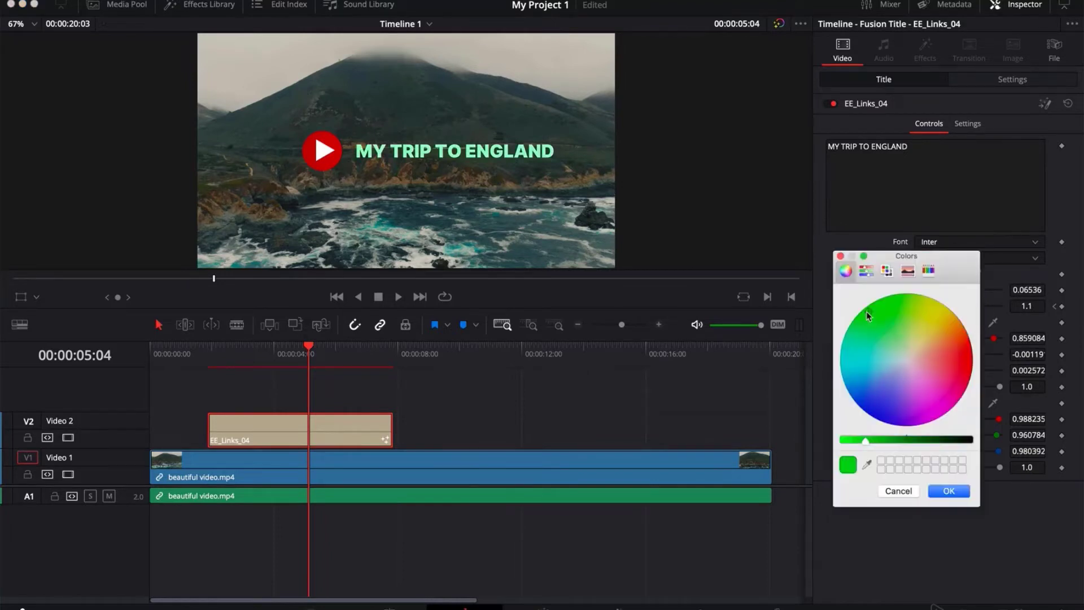
drag(937, 440, 906, 443)
click(960, 487)
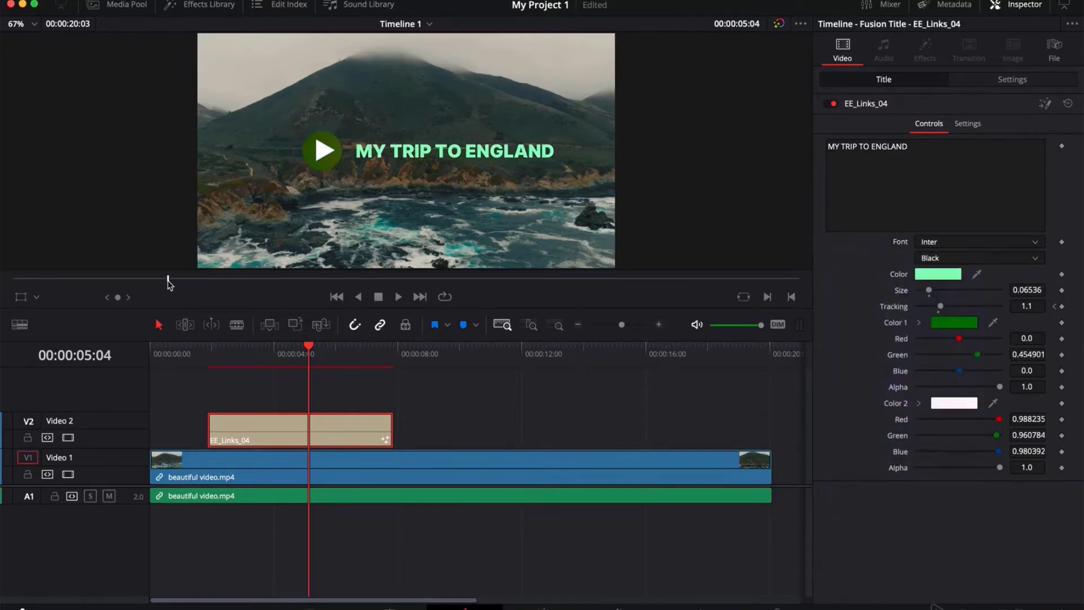
- At 00:00:03:15, scale the title to a zoom of 0.890 and set its X position to -126
mouse_move(167, 282)
mouse_down()
mouse_move(87, 280)
mouse_move(157, 283)
mouse_up()
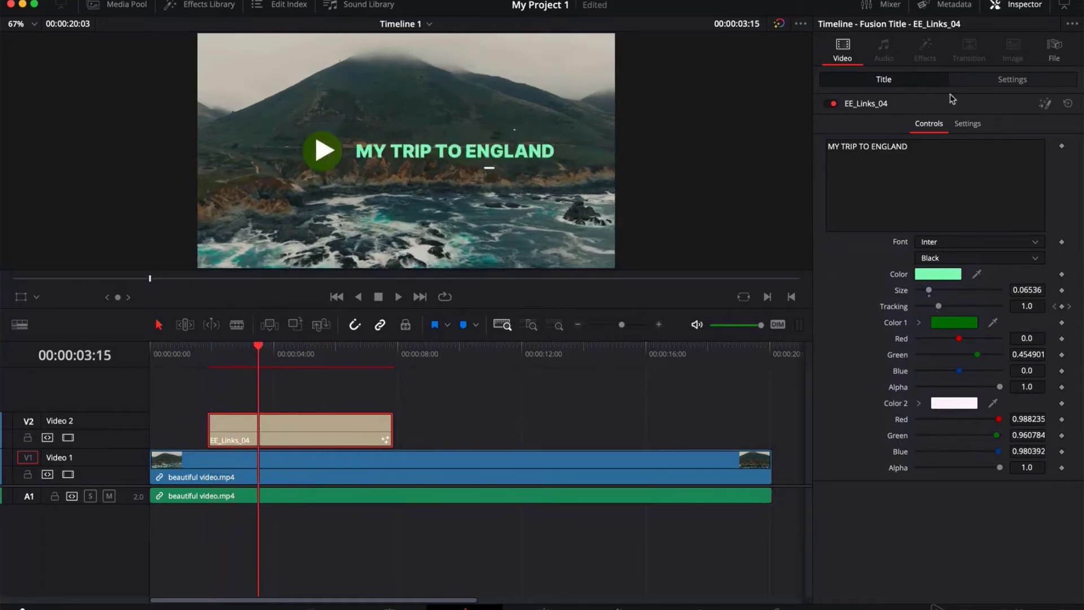
click(985, 84)
mouse_move(937, 139)
mouse_down()
mouse_move(914, 141)
mouse_move(938, 121)
mouse_up()
click(891, 102)
click(890, 102)
- At 00:00:05:09, set the title's Color 2 to light cyan (red 0.678431, green 1.0, blue 0.972549)
click(314, 346)
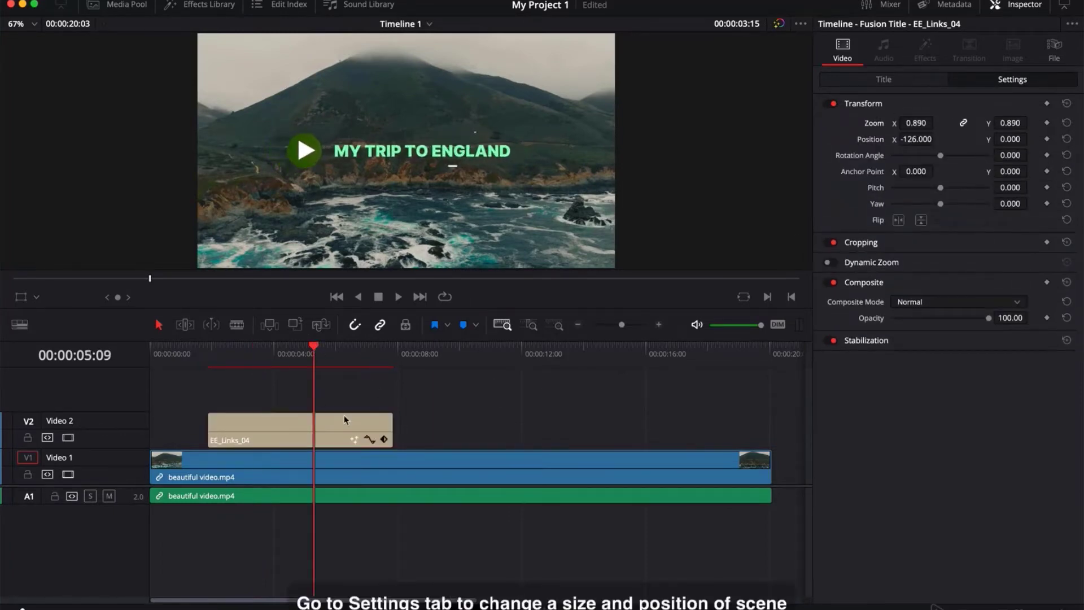
click(916, 84)
click(947, 407)
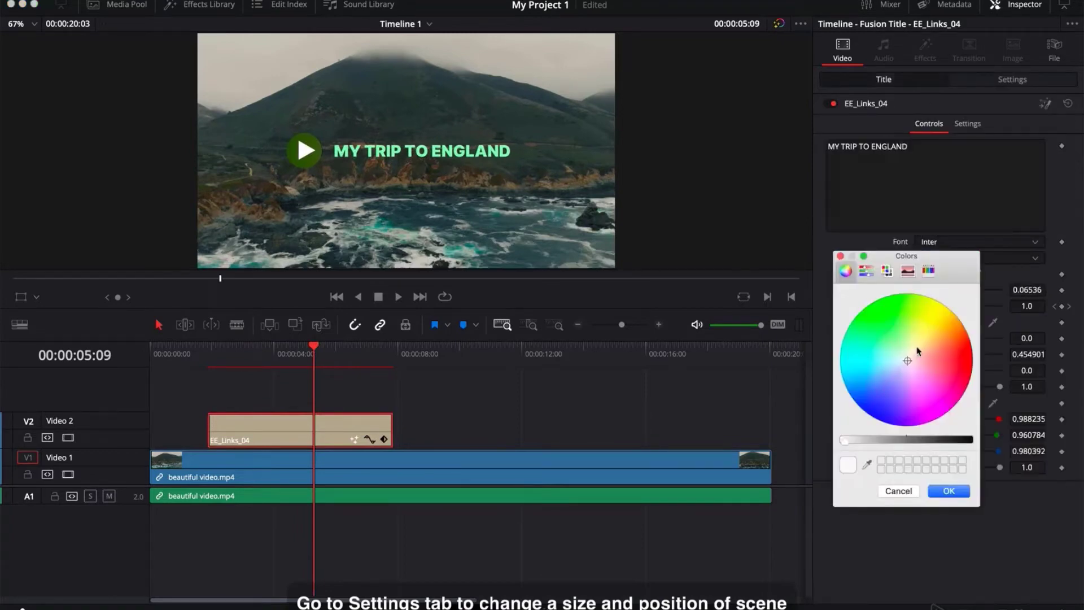
click(891, 358)
click(949, 489)
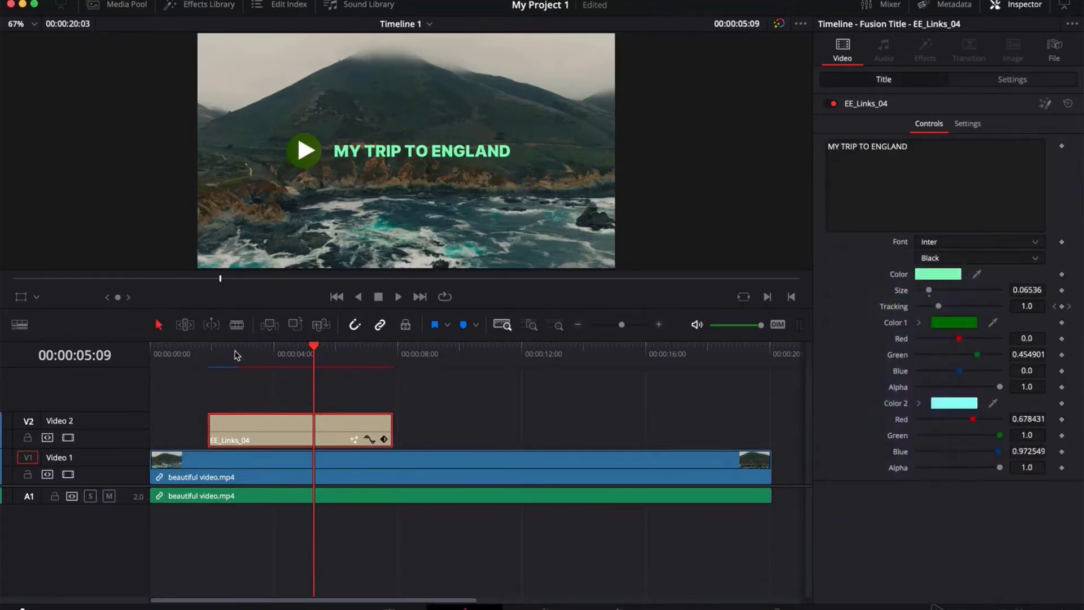
- Preview the customized title's animation up to 00:00:07:14, then play it from its start
click(235, 346)
click(225, 347)
drag(253, 354, 380, 354)
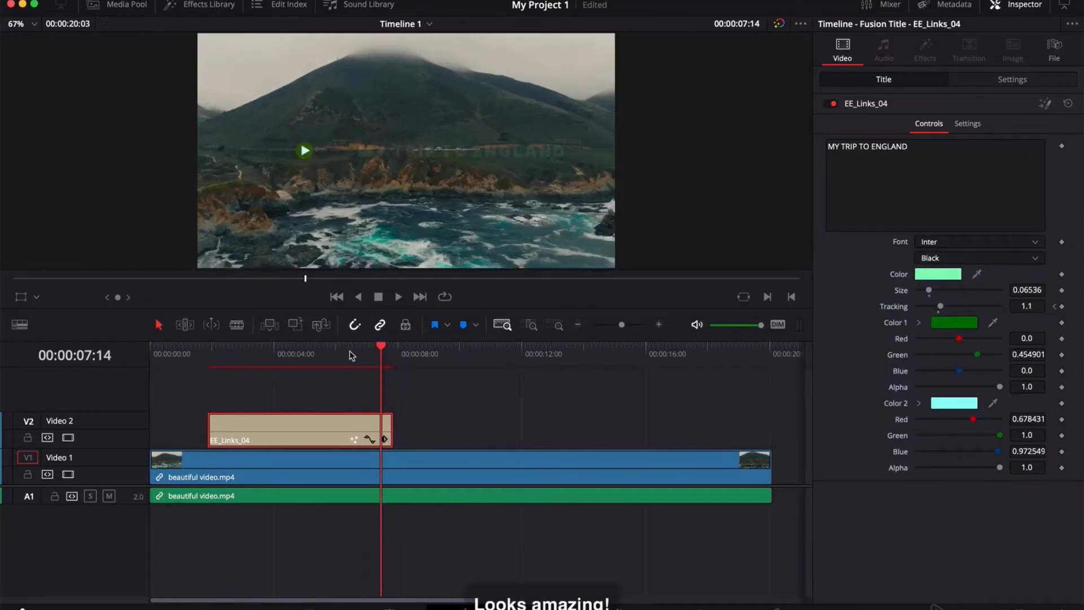
click(209, 351)
key(space)
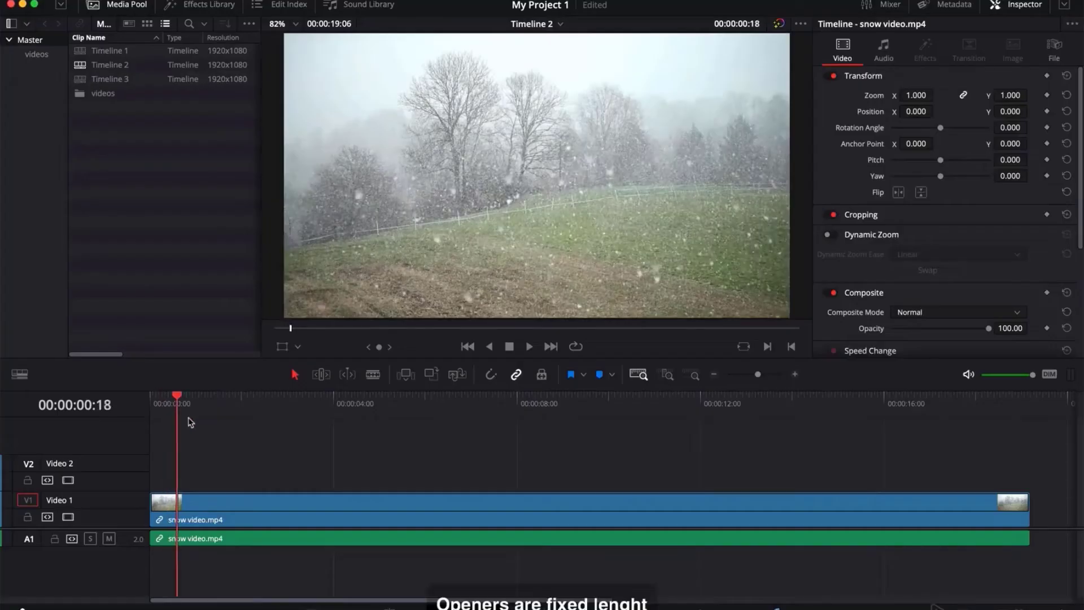
- In Timeline 2, place the EE_Opener_03 title on Video 2 at about 2.4 seconds, above the snow video
drag(258, 435, 468, 463)
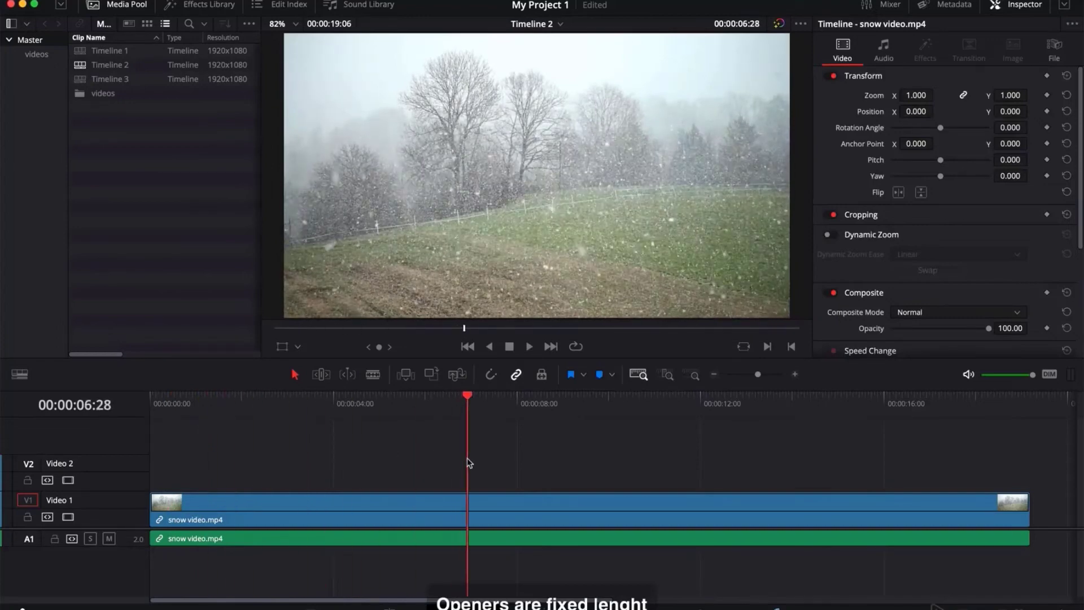
click(206, 5)
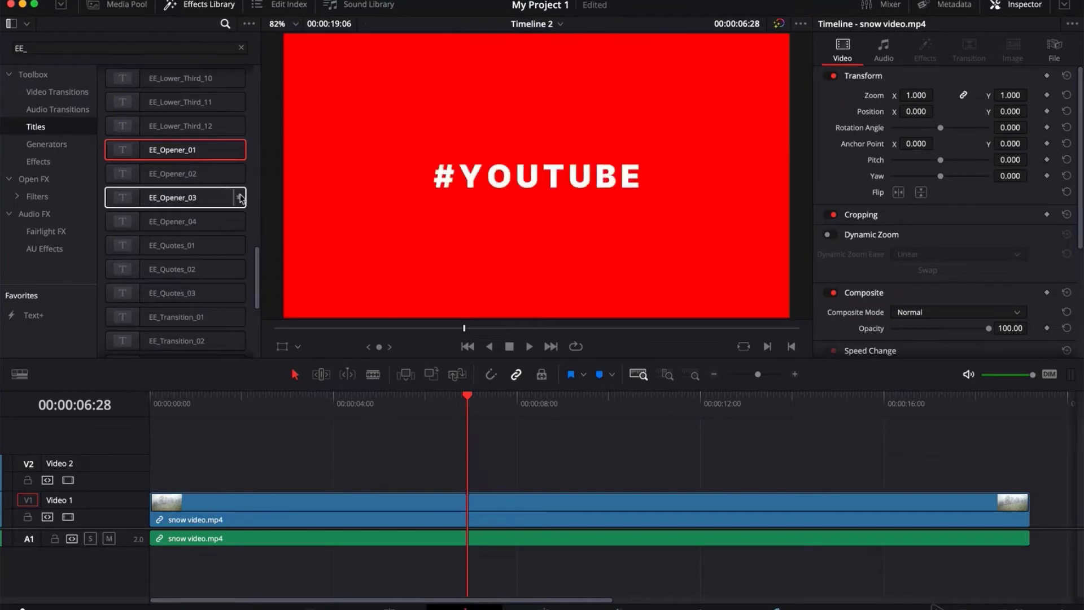
drag(240, 198, 262, 464)
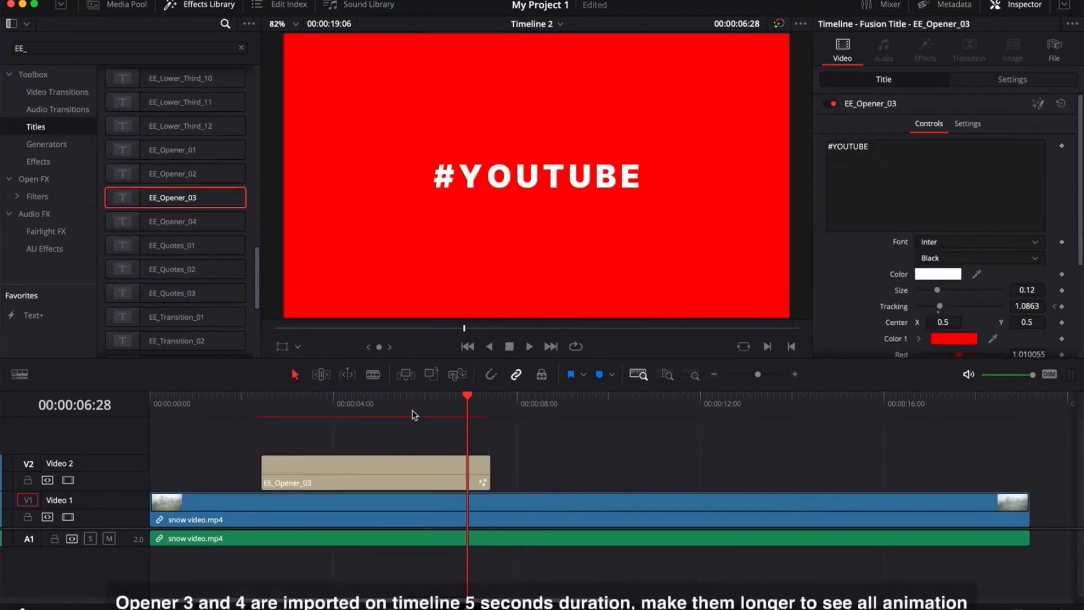
- Extend the end of the EE_Opener_03 title to about 10.3 seconds, then shorten it to about 9.5 seconds
drag(248, 421, 467, 413)
click(490, 478)
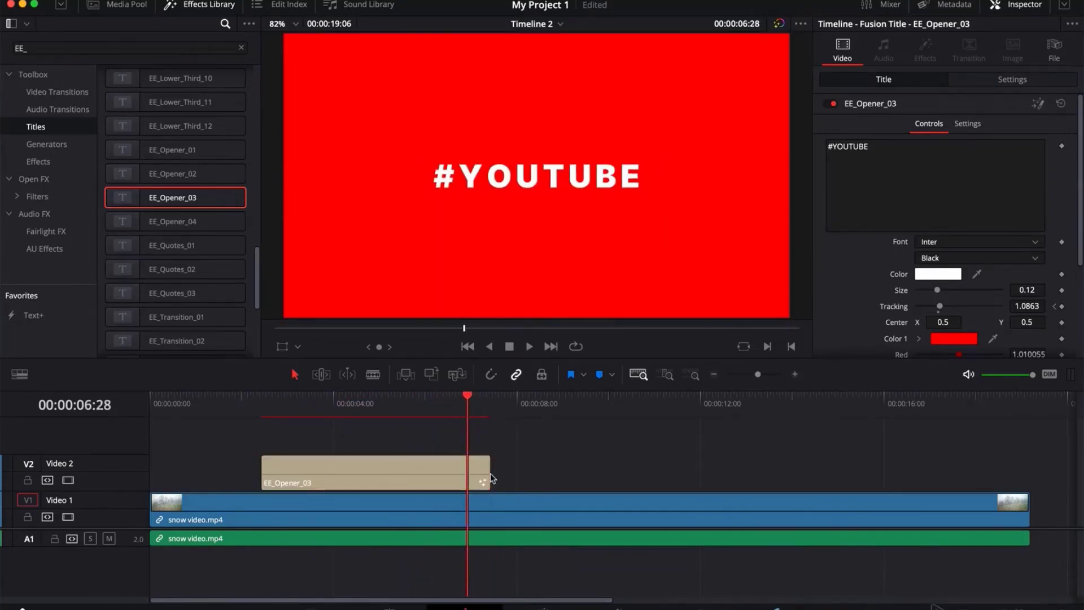
drag(489, 473, 622, 474)
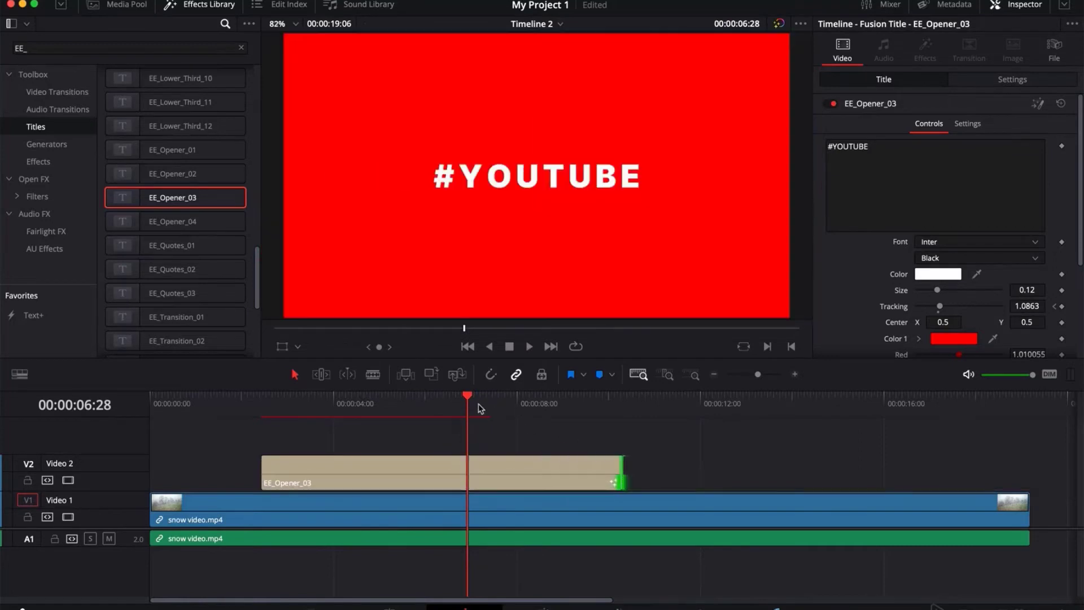
drag(473, 404, 571, 433)
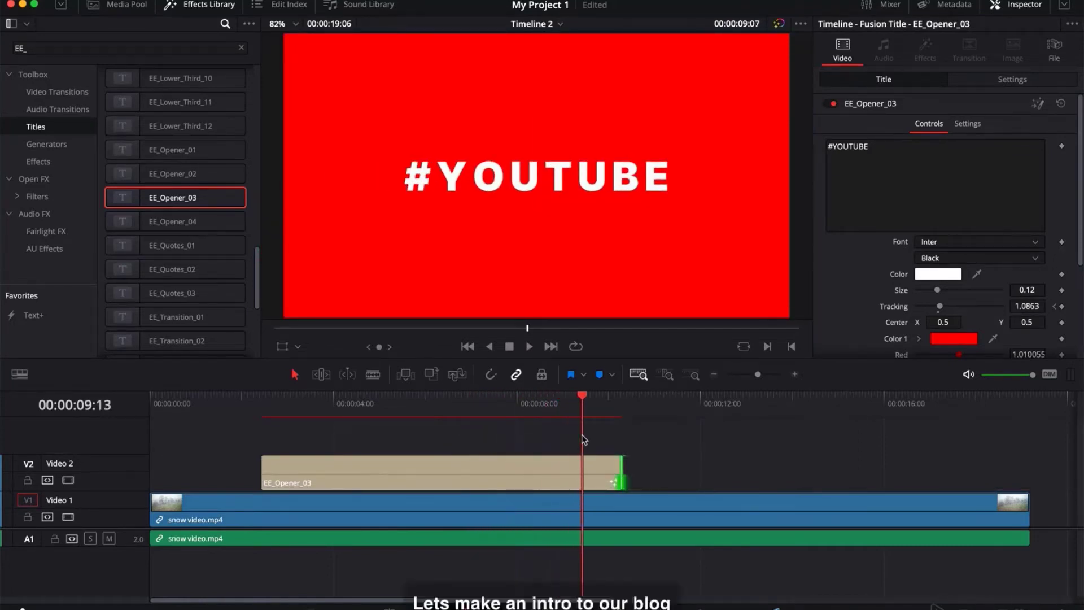
drag(622, 474, 580, 474)
mouse_move(582, 403)
mouse_down()
mouse_move(607, 405)
mouse_move(284, 443)
mouse_move(371, 452)
mouse_up()
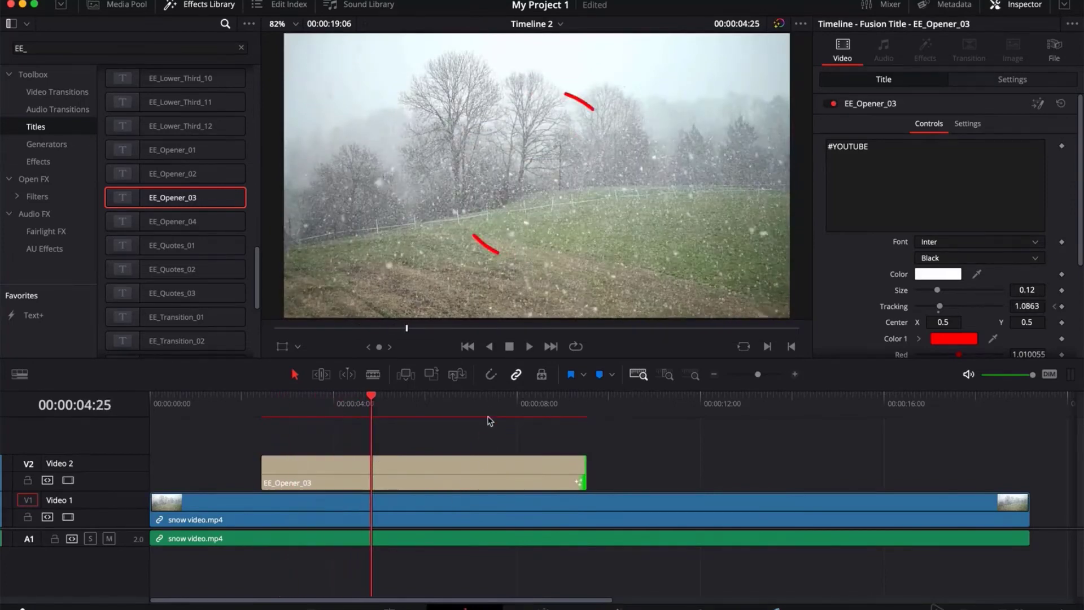
- Show the frame at 00:00:07:26 and replace the opener's text with "My Channel"
drag(490, 420, 510, 421)
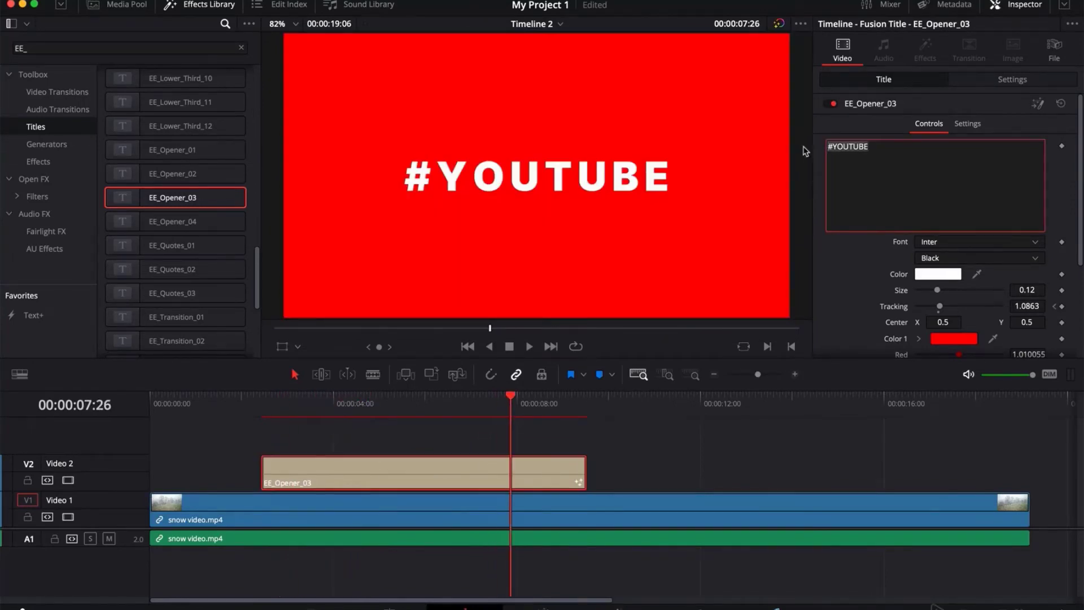
text(My)
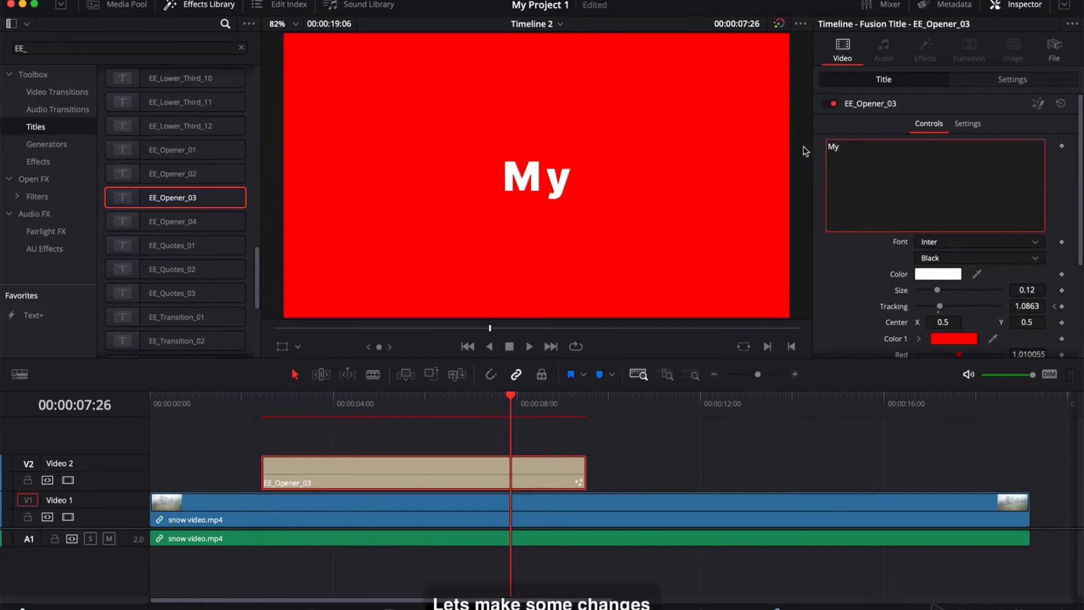
text( Channel)
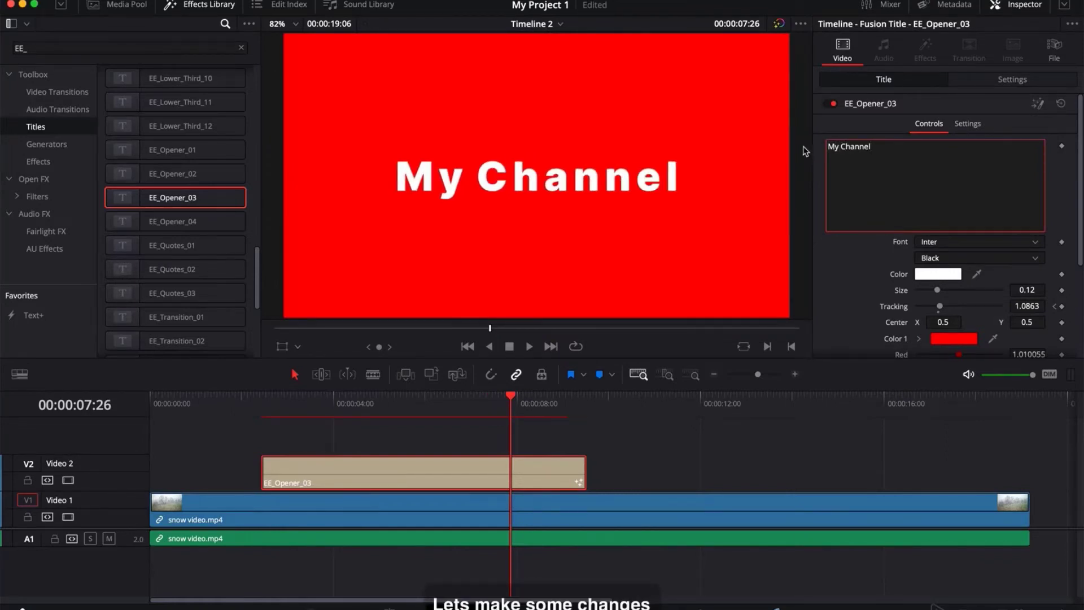
- Set the opener's text size to 0.1102 and its Color 1 to blue, and preview it up to 00:00:09:06
scroll(965, 262, down, 5)
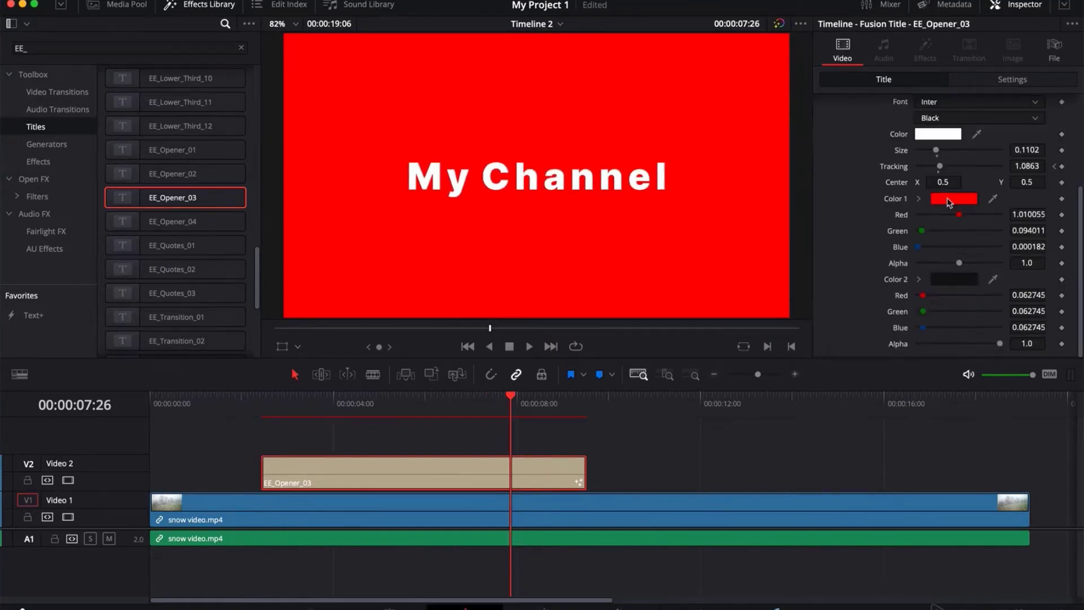
click(953, 198)
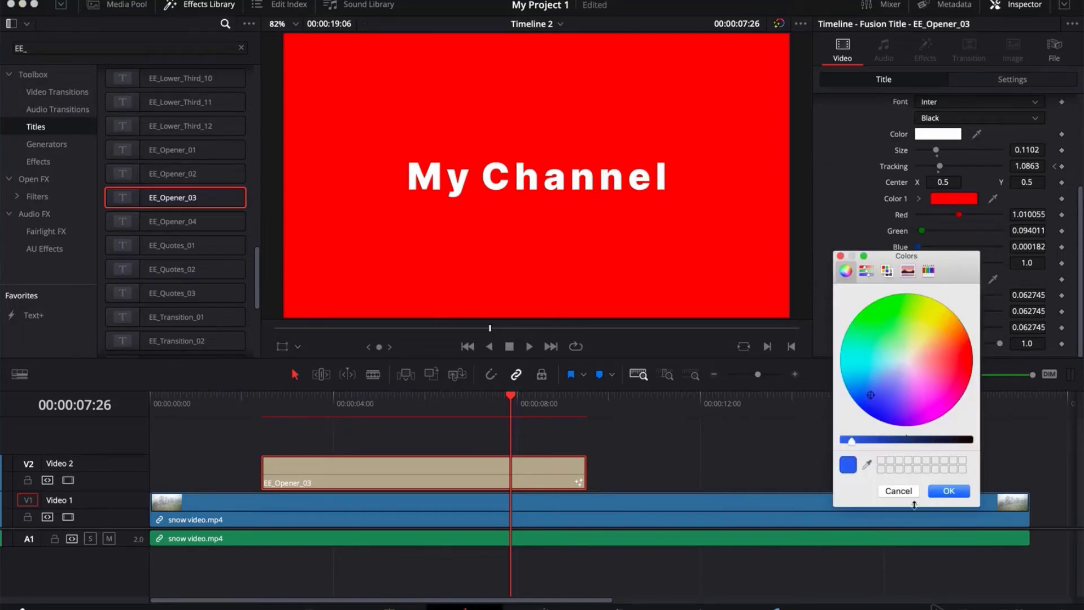
click(947, 491)
drag(276, 405, 574, 408)
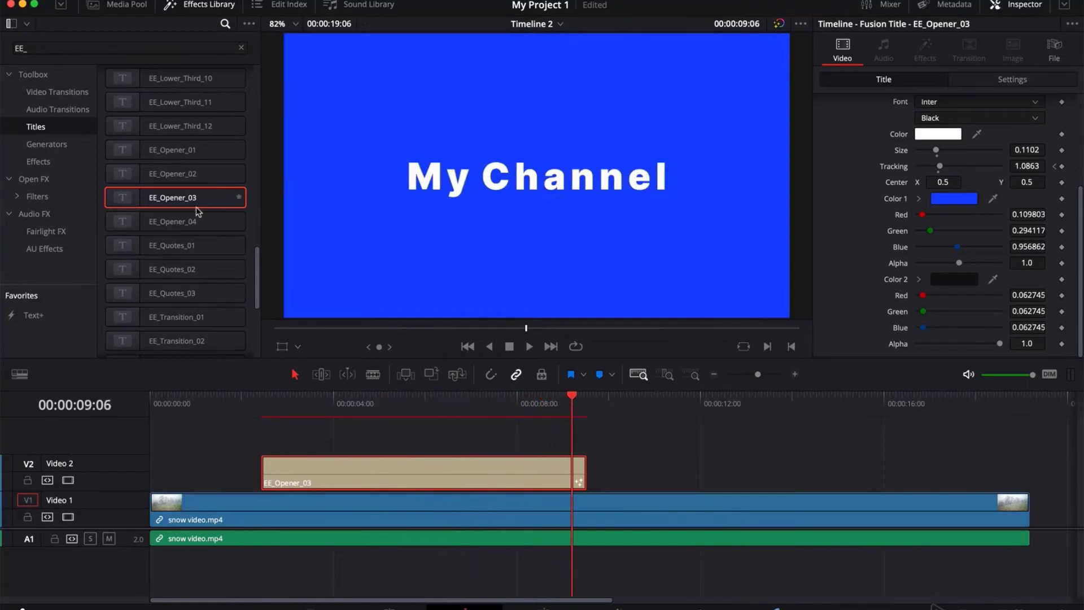
- Place the EE_Transition_02 title on Video 3 over the opener's end and shorten it to end at 00:00:10:04
scroll(154, 212, down, 8)
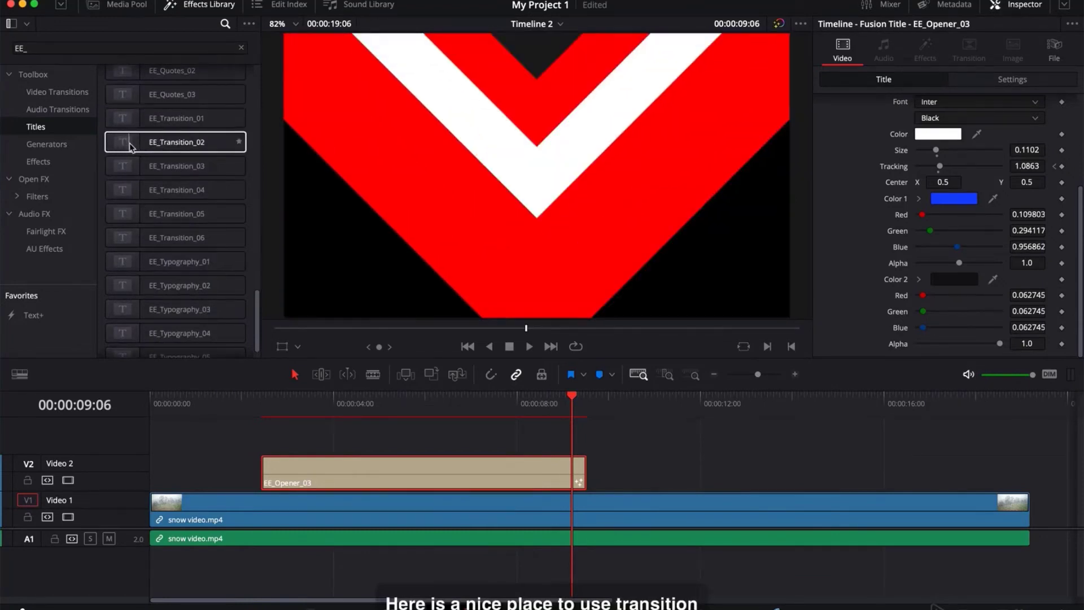
drag(134, 148, 617, 406)
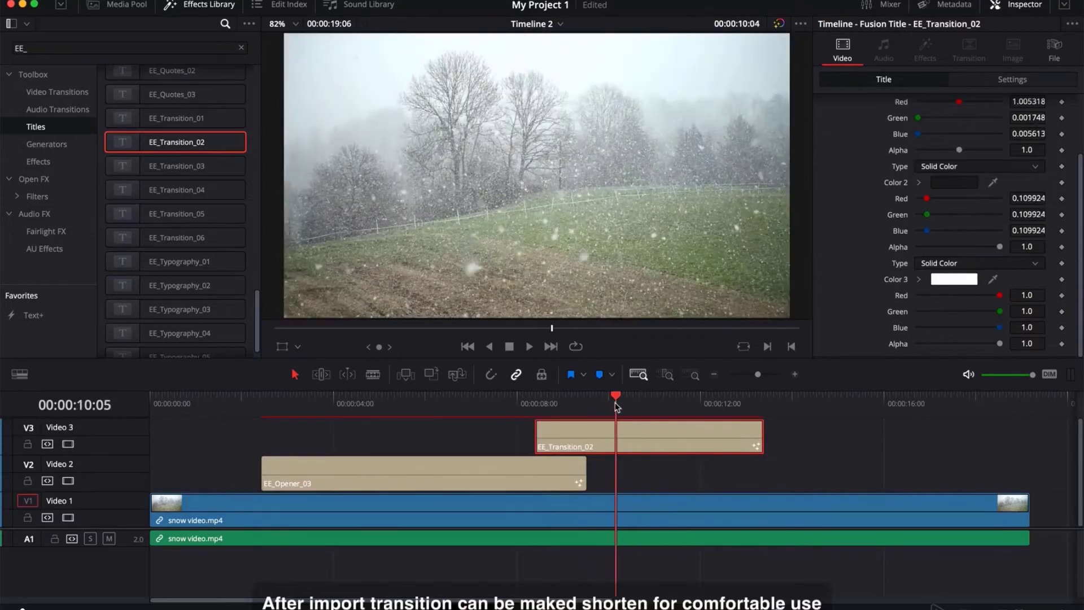
drag(758, 444, 614, 446)
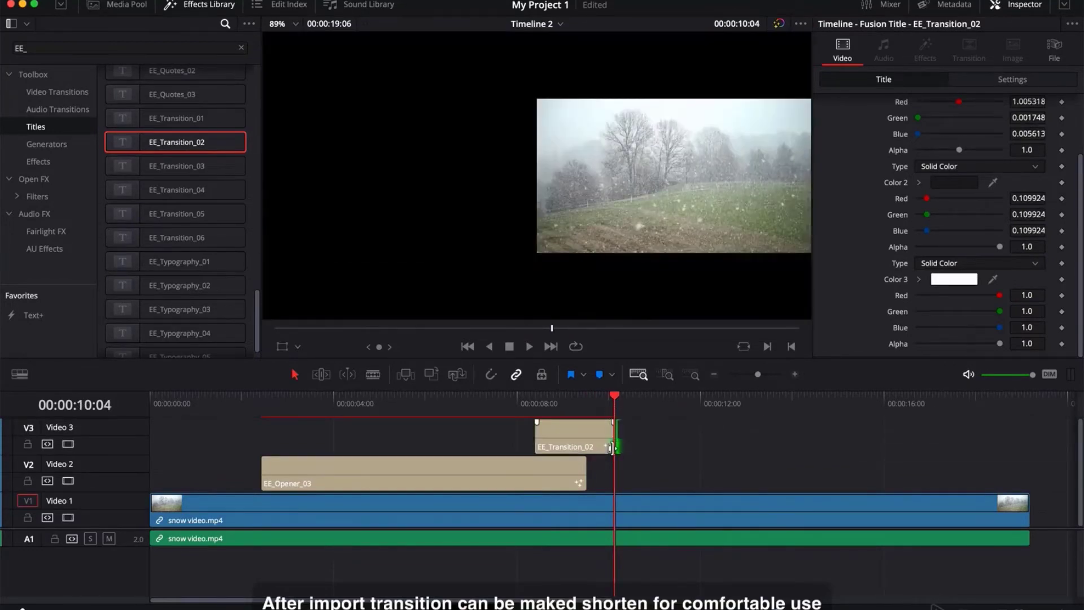
- Add a marker to the EE_Transition_02 clip at its middle, 00:00:09:09
drag(614, 399, 576, 397)
click(585, 439)
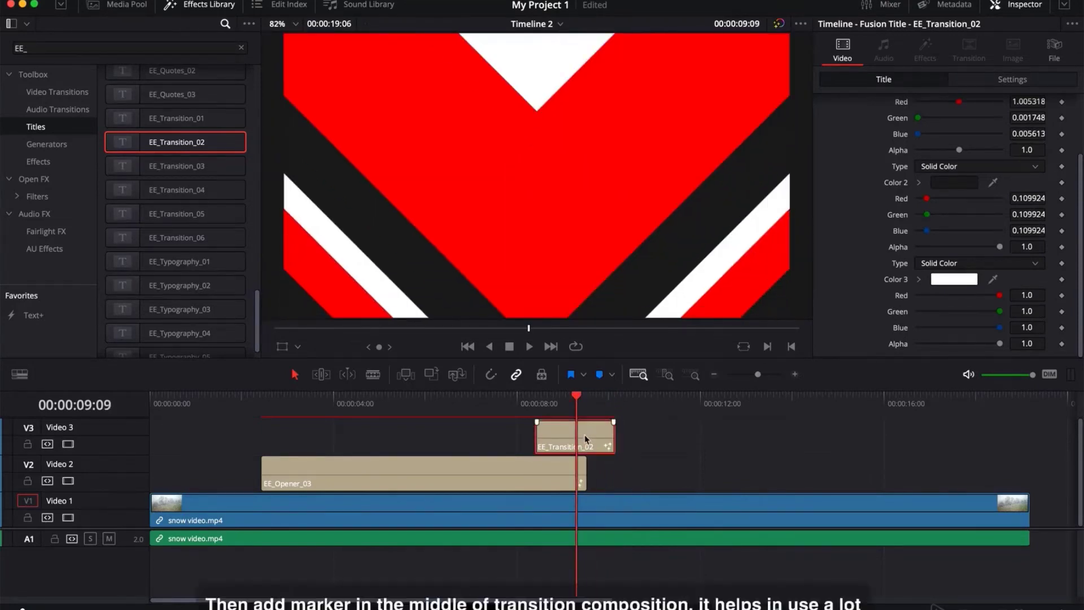
click(600, 374)
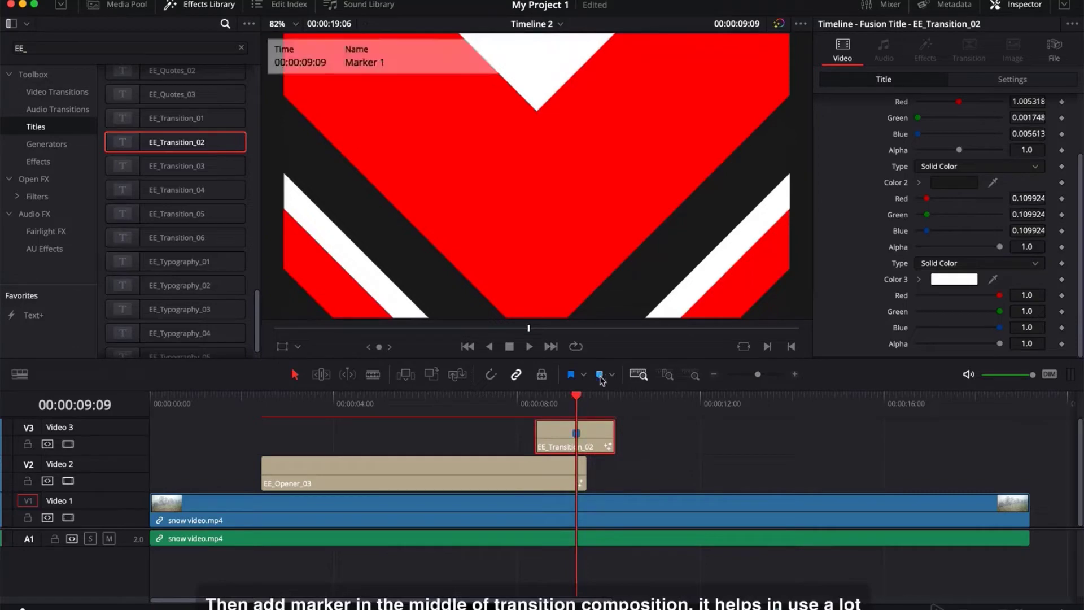
- Move the EE_Transition_02 clip on Video 3 so its marker lines up with the opener's end at 00:00:09:16
drag(614, 436, 754, 435)
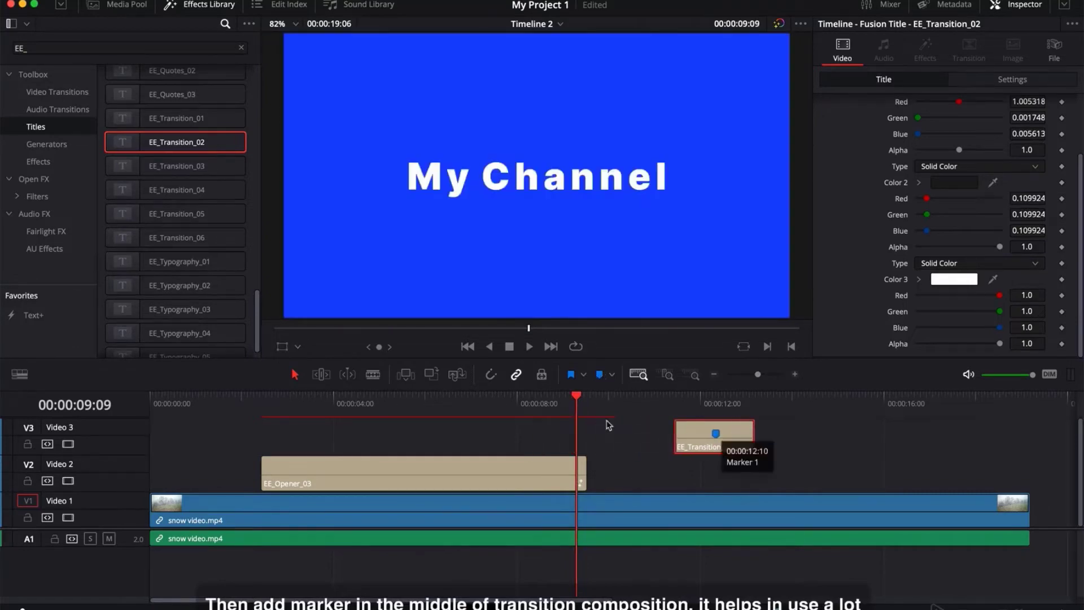
drag(577, 398, 587, 399)
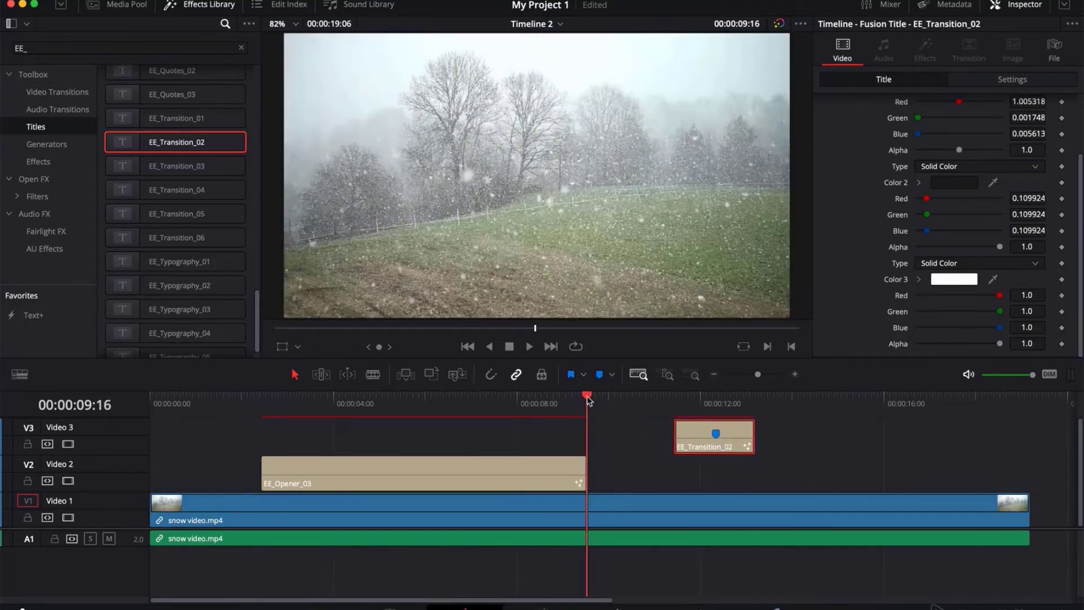
key(Left)
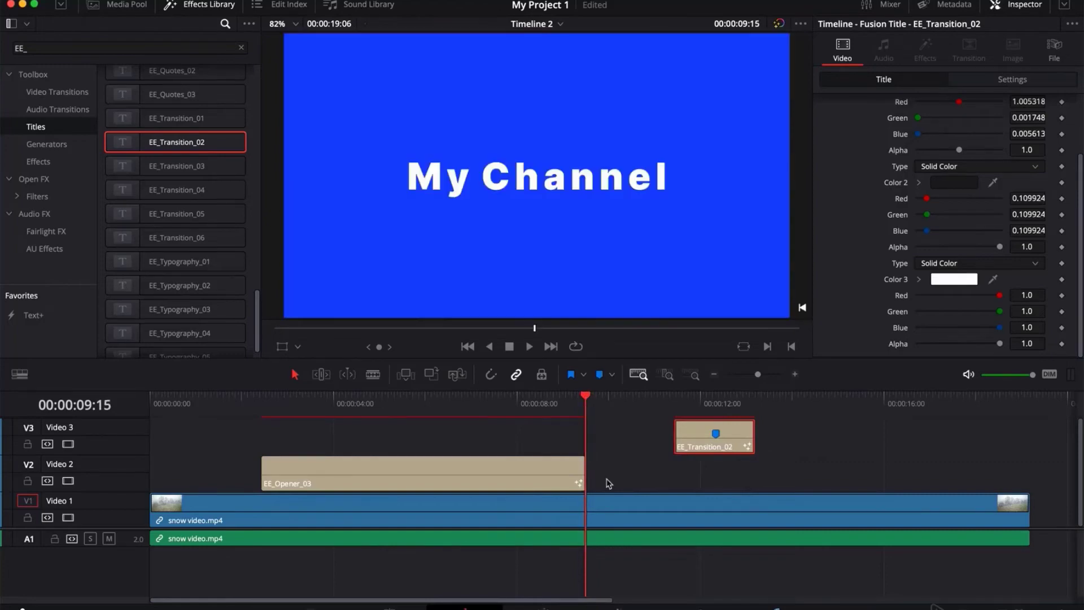
key(Right)
drag(735, 433, 605, 429)
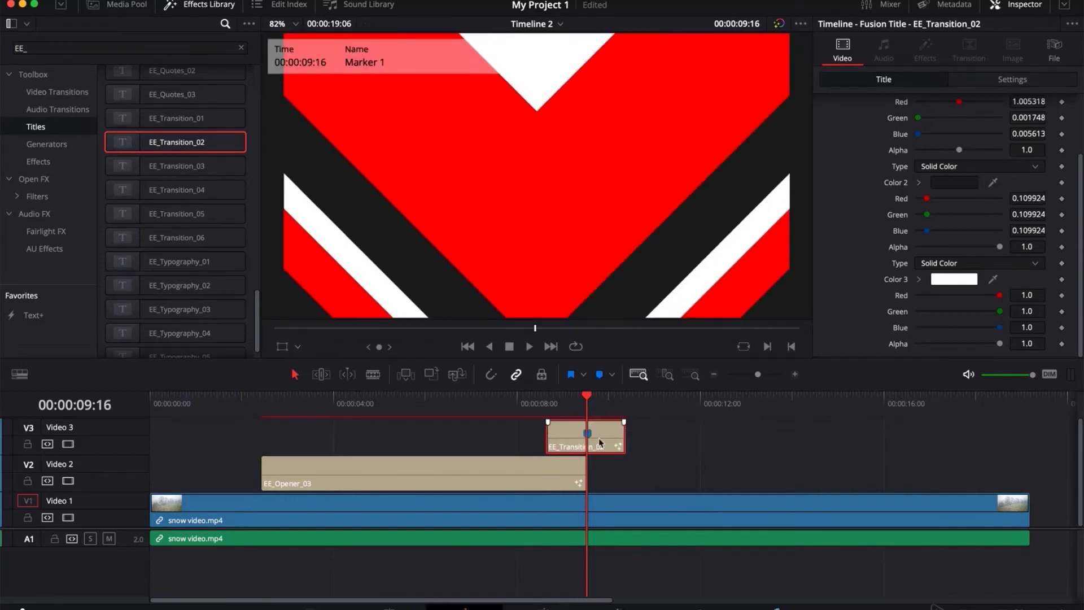
- Set the transition's Color 1 to blue (Red 0.0, Green 0.231372, Blue 0.956862) and check it over the opener around 00:00:08:20
scroll(847, 207, up, 3)
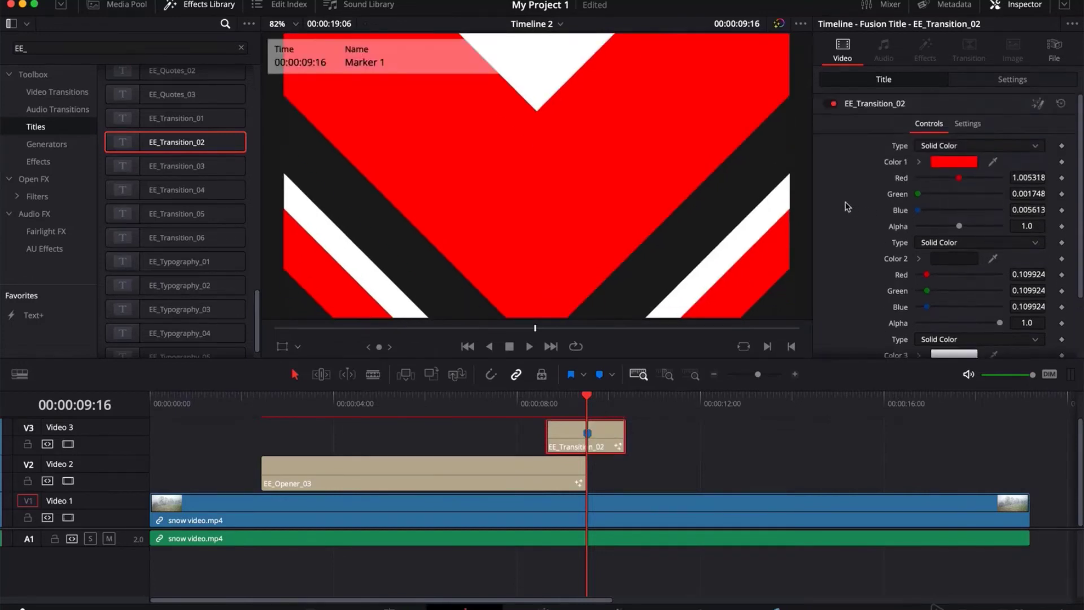
click(943, 163)
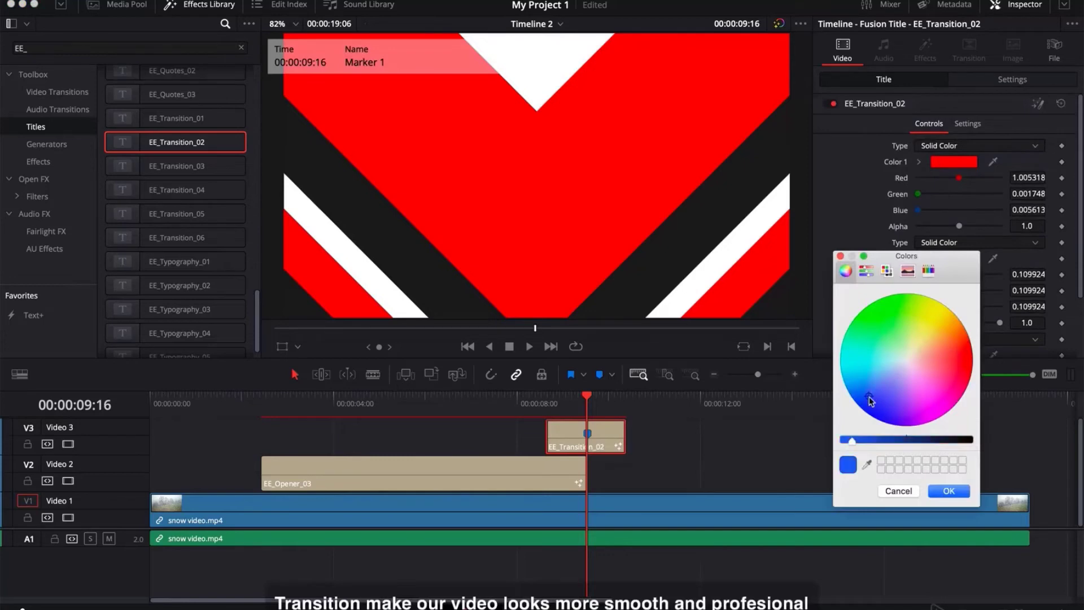
click(943, 493)
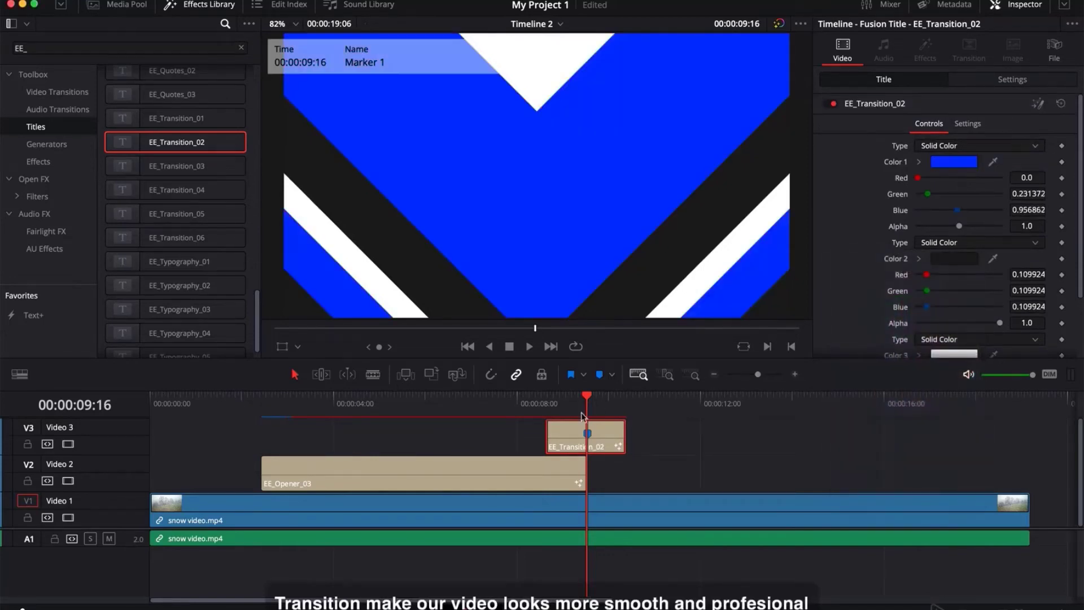
drag(584, 402, 548, 402)
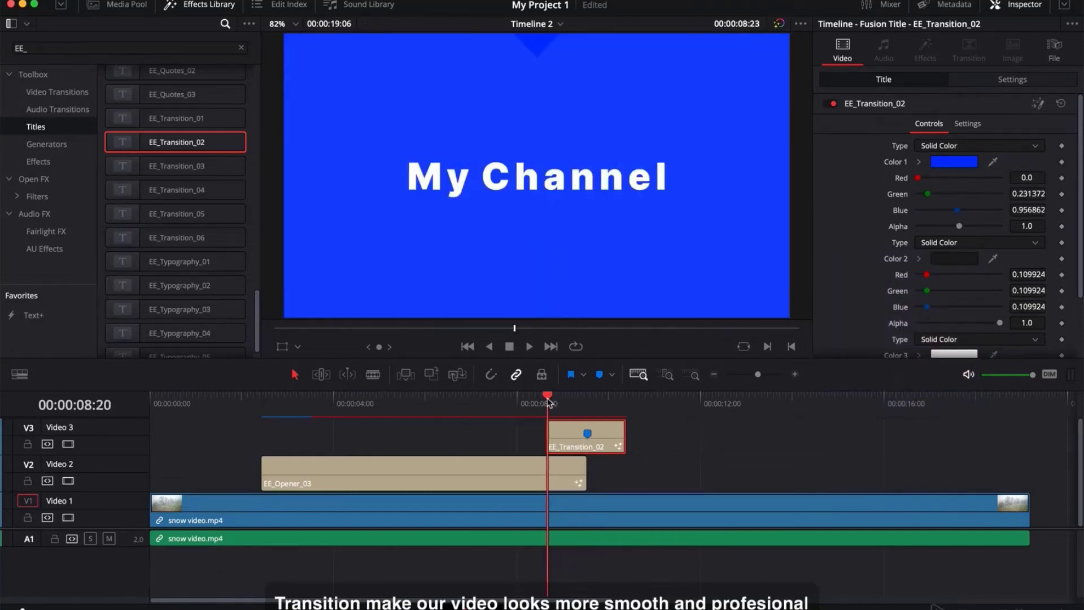
click(953, 163)
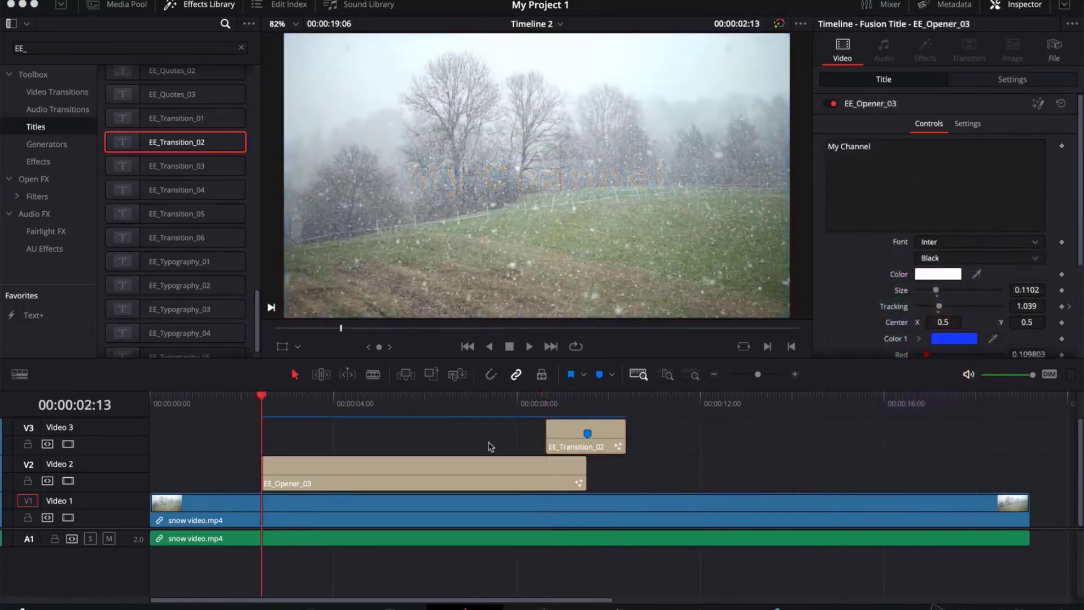
- Play Timeline 2 from 00:00:02:08 to preview the opener and transition, and review Timeline 1 up to 00:00:15:18
click(490, 446)
click(247, 402)
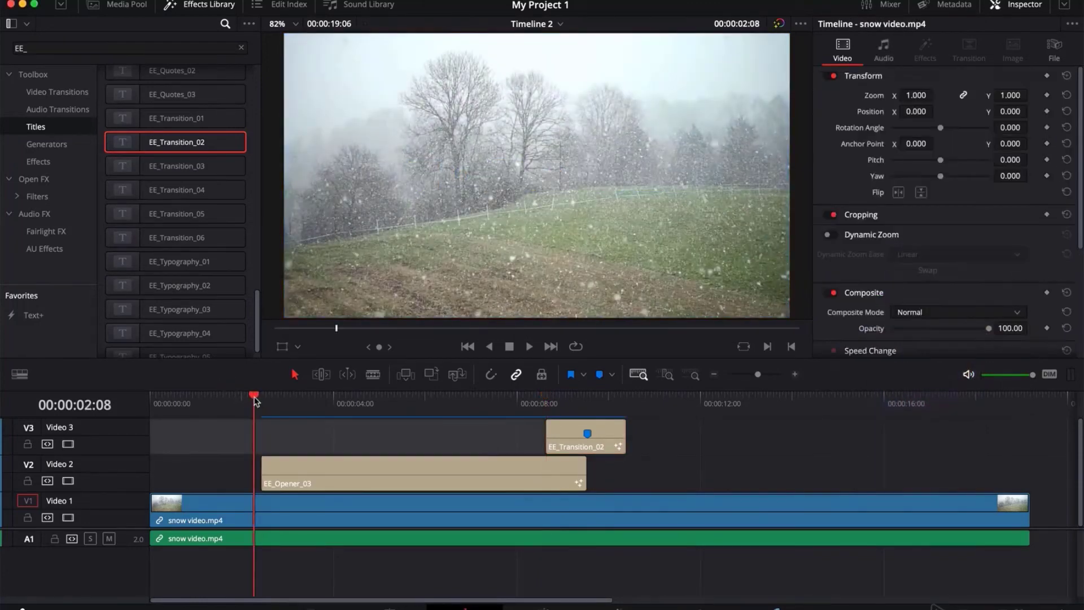
key(Down)
click(237, 457)
key(space)
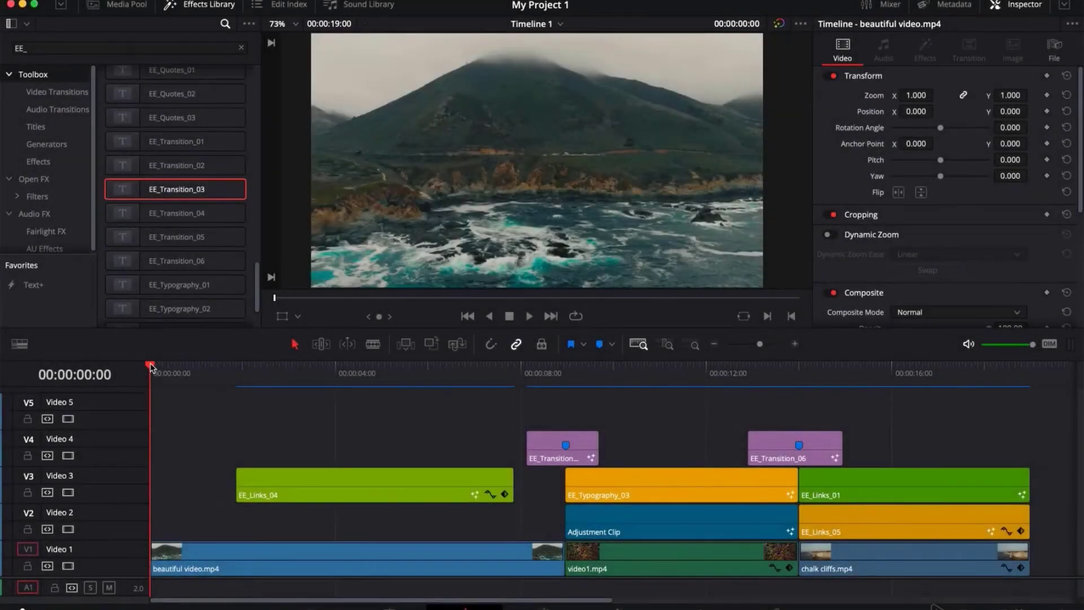
drag(152, 366, 872, 376)
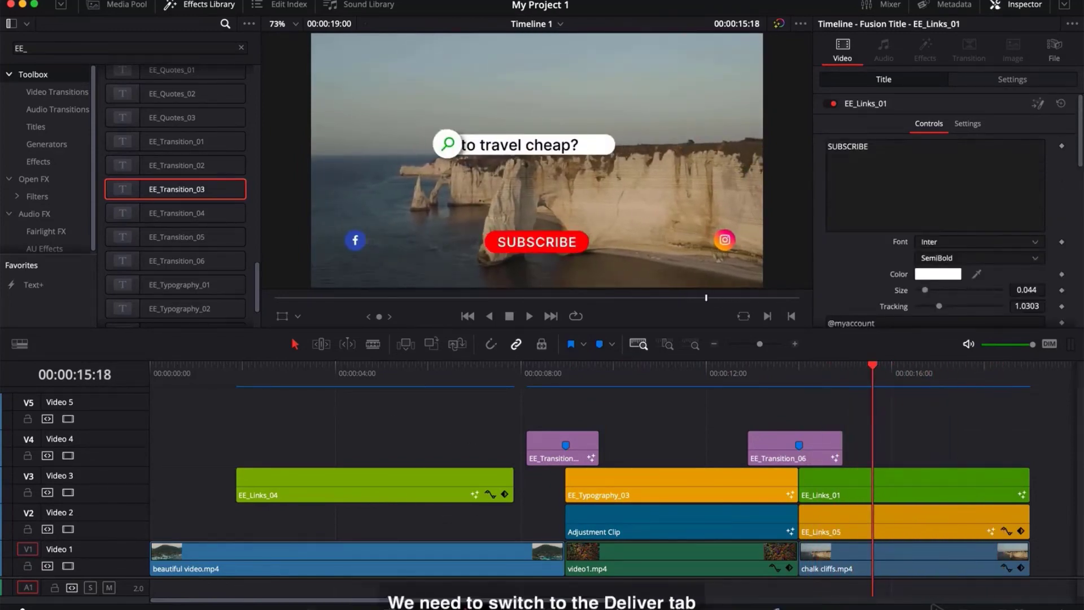
- On the Deliver page, set the render file name to "My Trip to England" and its save location to the Desktop
key(shift+8)
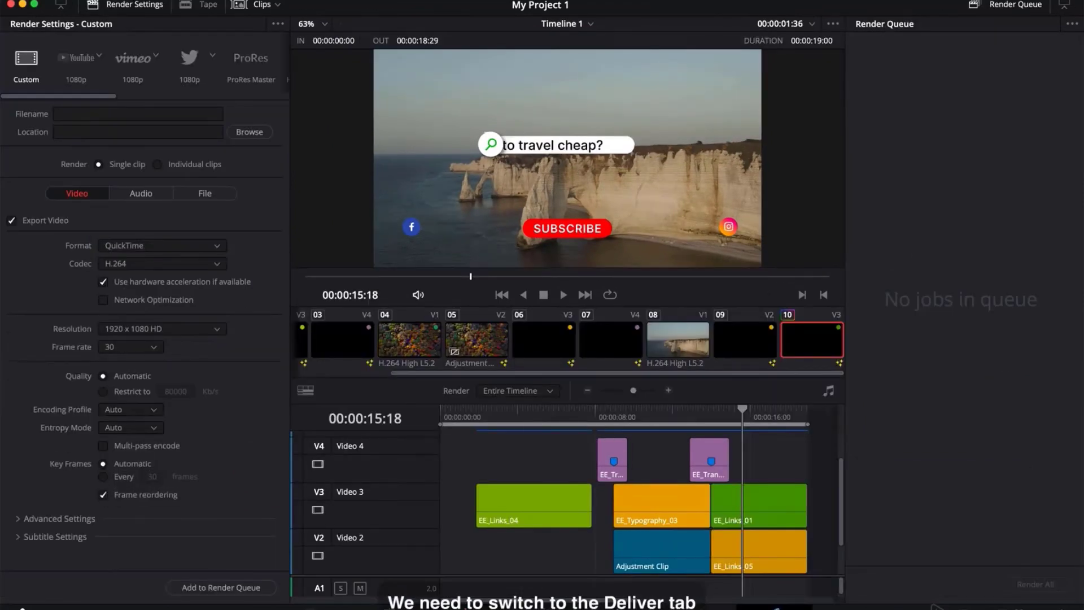
click(202, 115)
text(My )
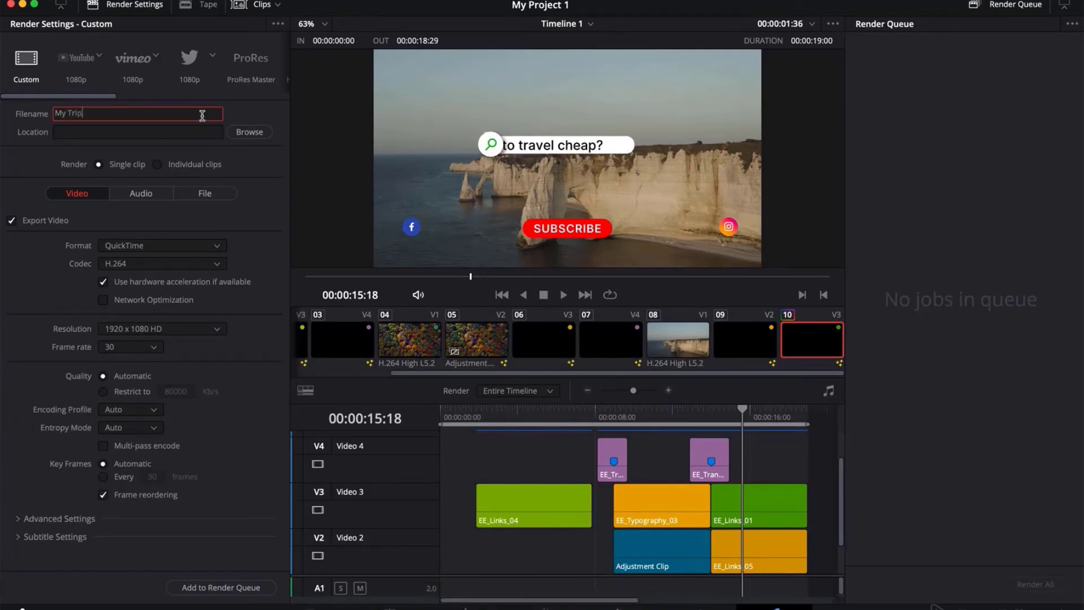
text(Trip to England)
click(249, 131)
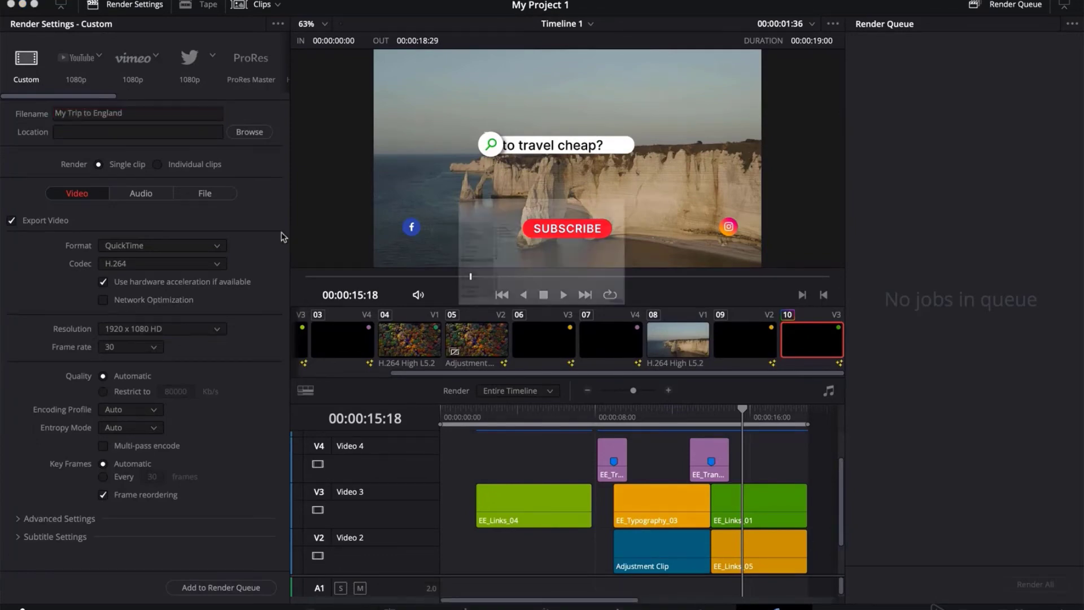
click(275, 186)
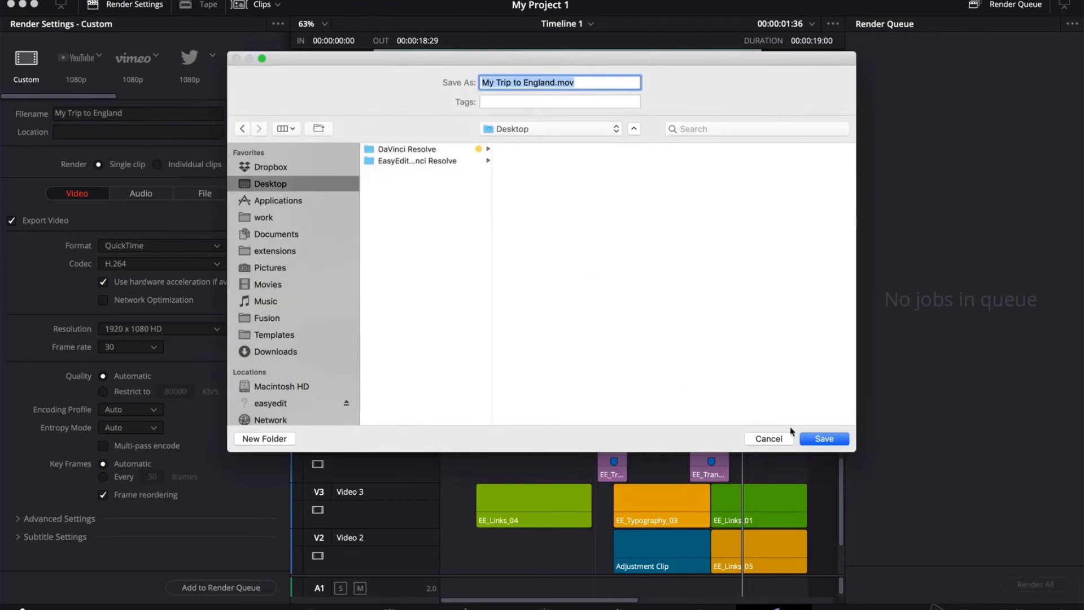
click(813, 439)
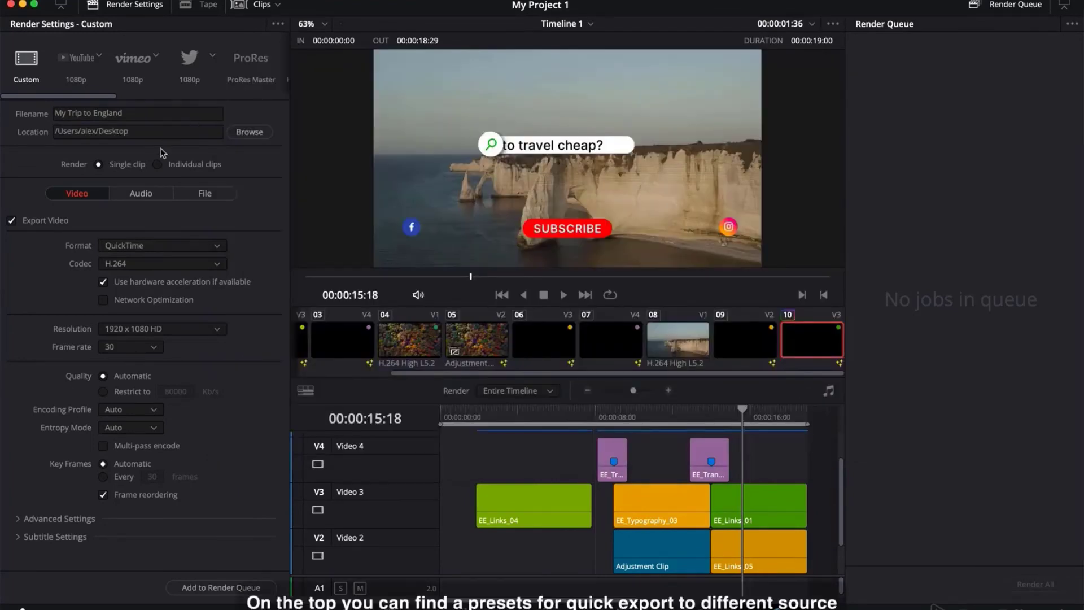
- Examine the audio export settings and the video format, codec and resolution options, choosing QuickTime as the format
click(146, 195)
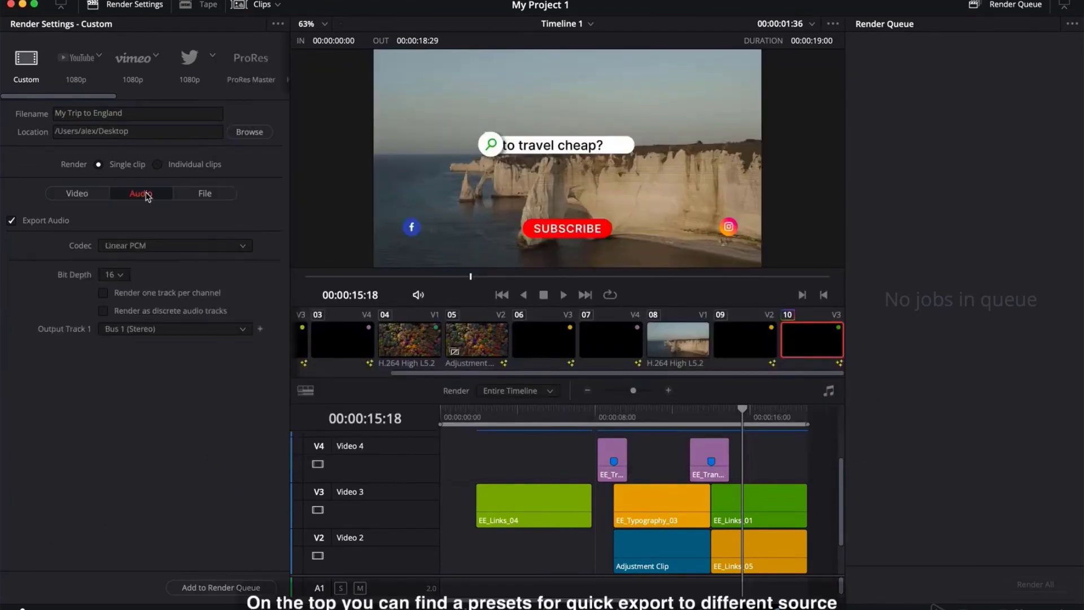
click(92, 194)
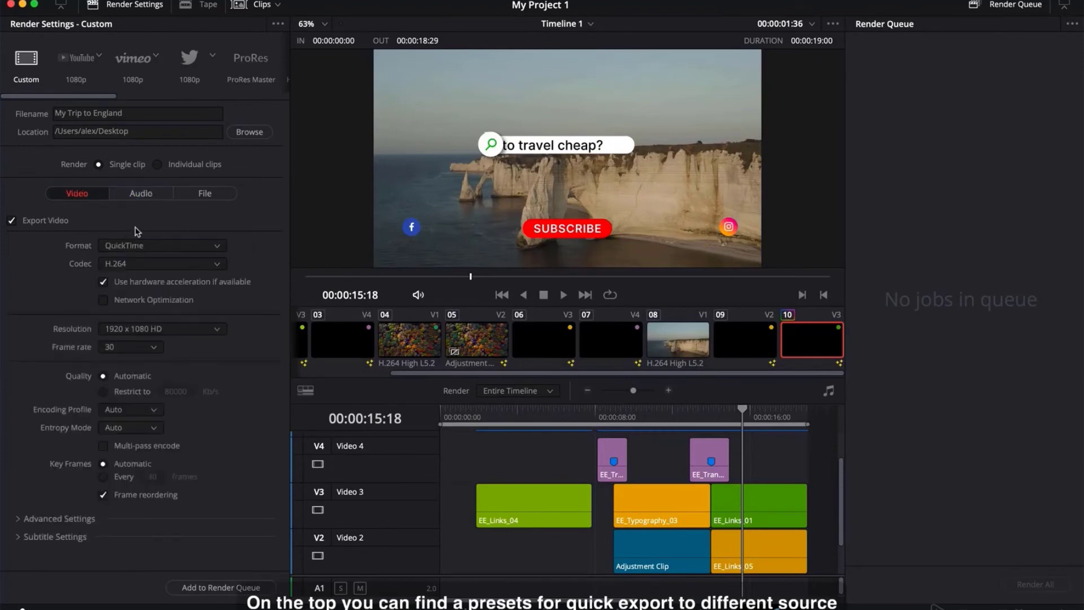
click(163, 249)
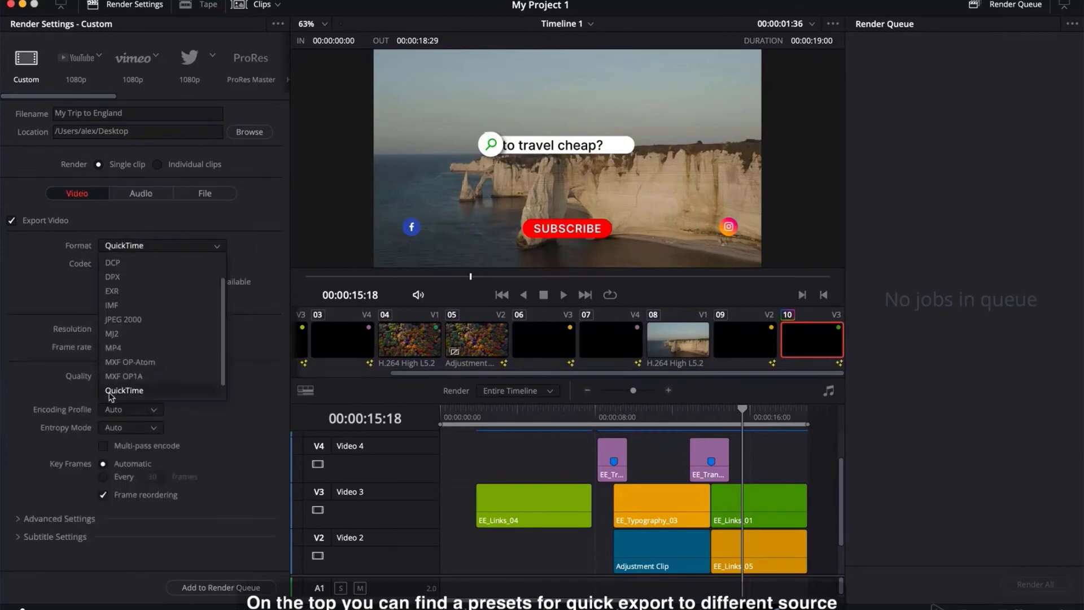
click(141, 392)
click(159, 262)
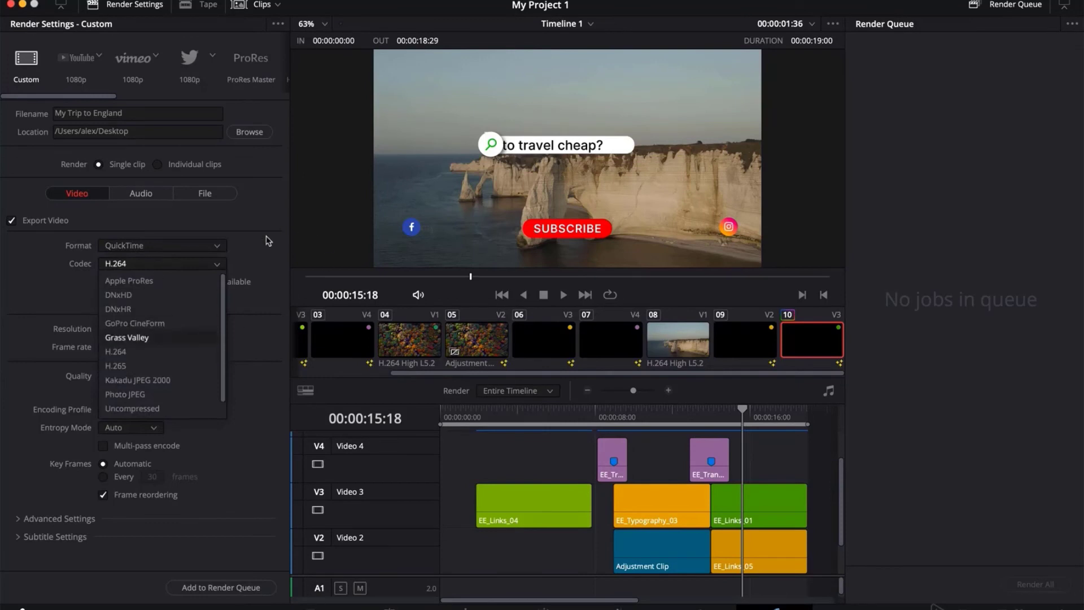
click(234, 275)
click(158, 329)
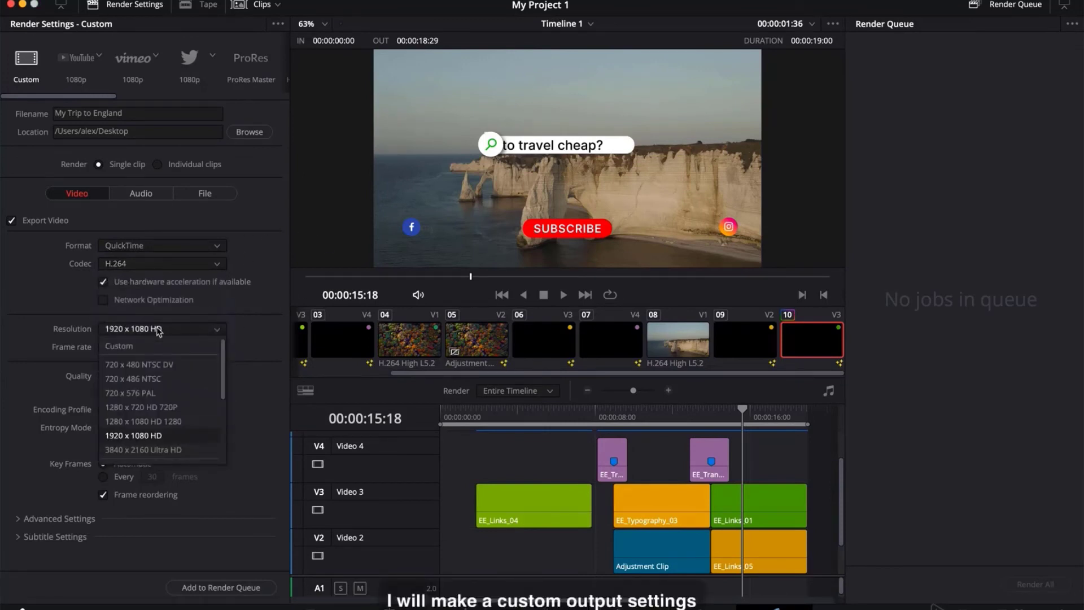
click(287, 415)
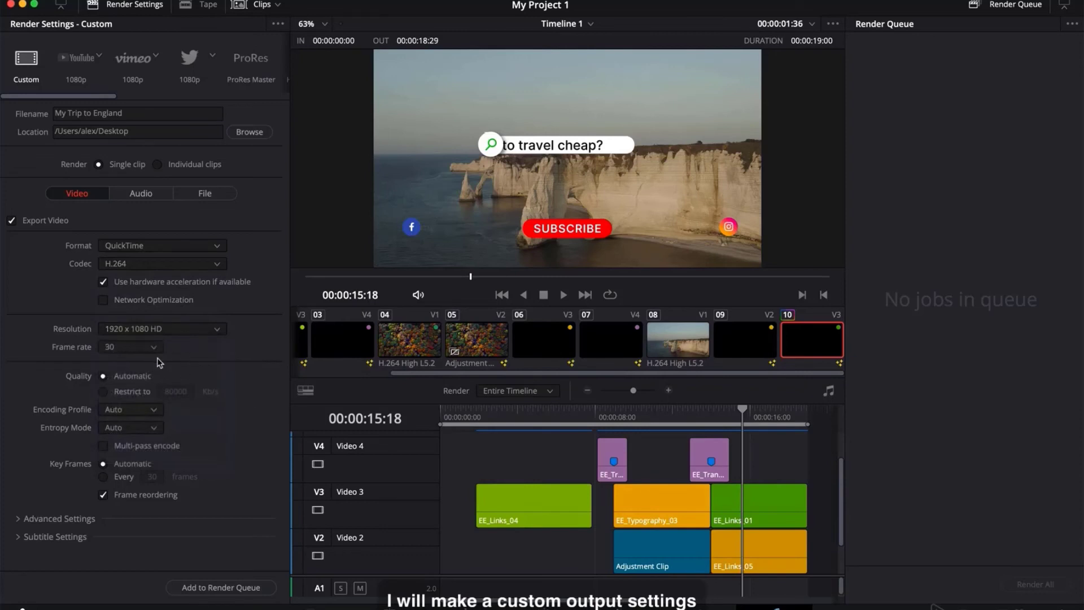
- Add Timeline 1 to the render queue and start rendering the job
click(229, 589)
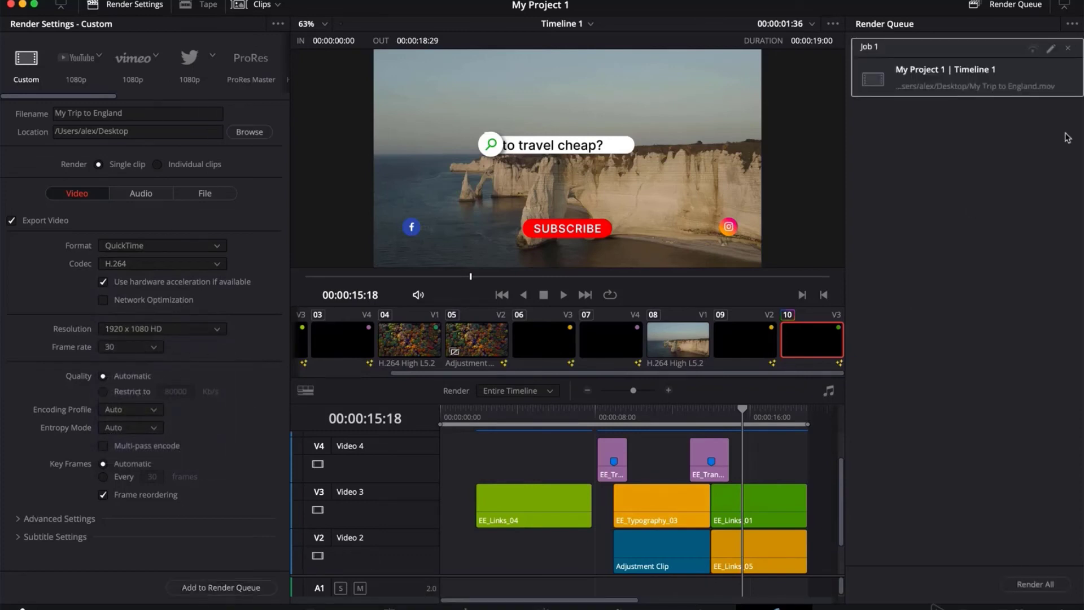
click(1050, 114)
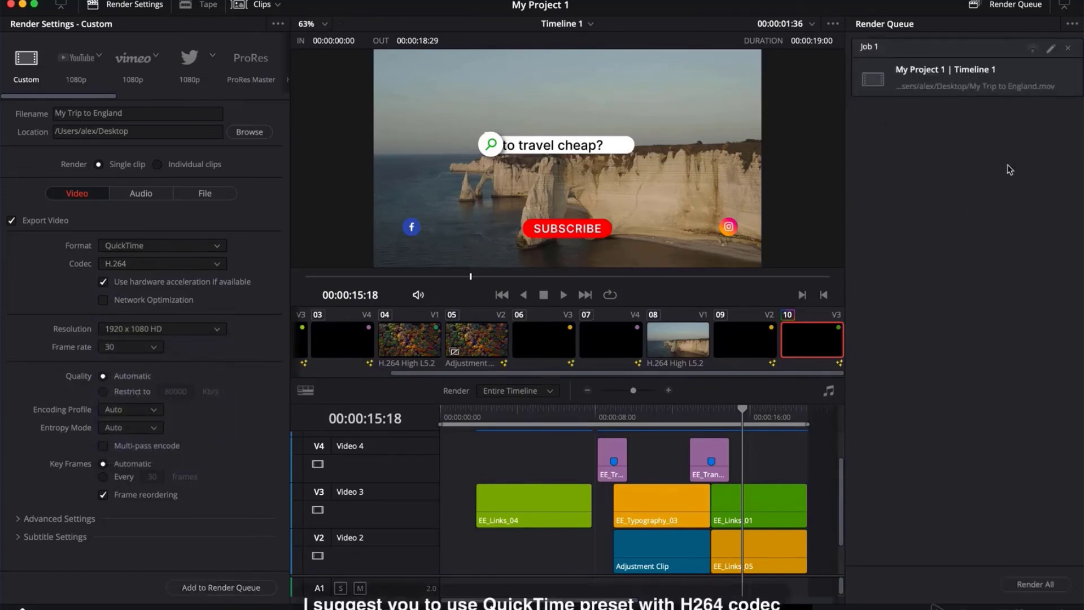
click(1007, 56)
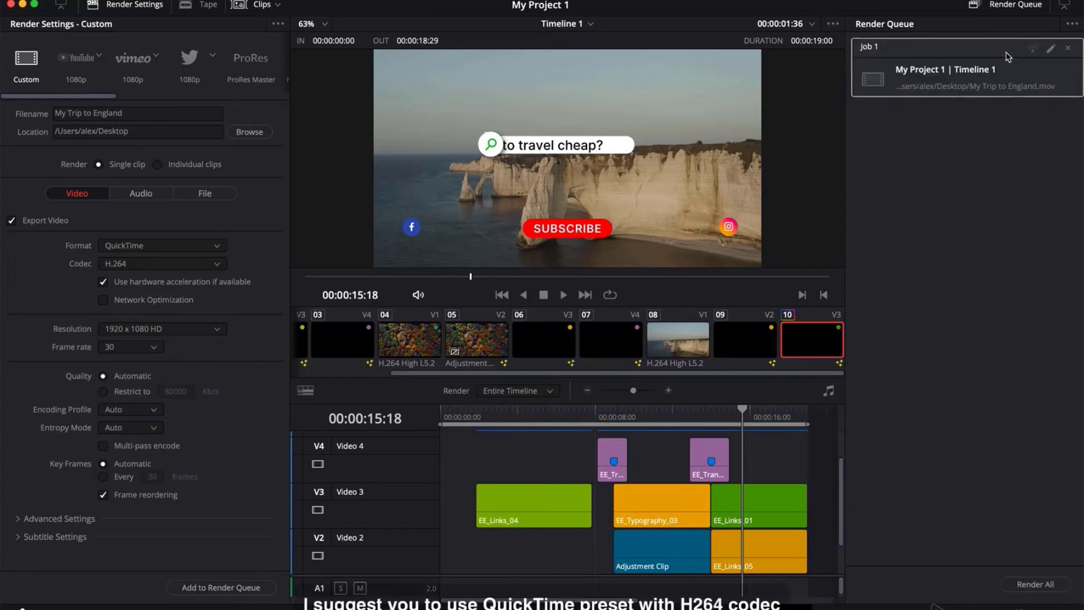
click(1029, 585)
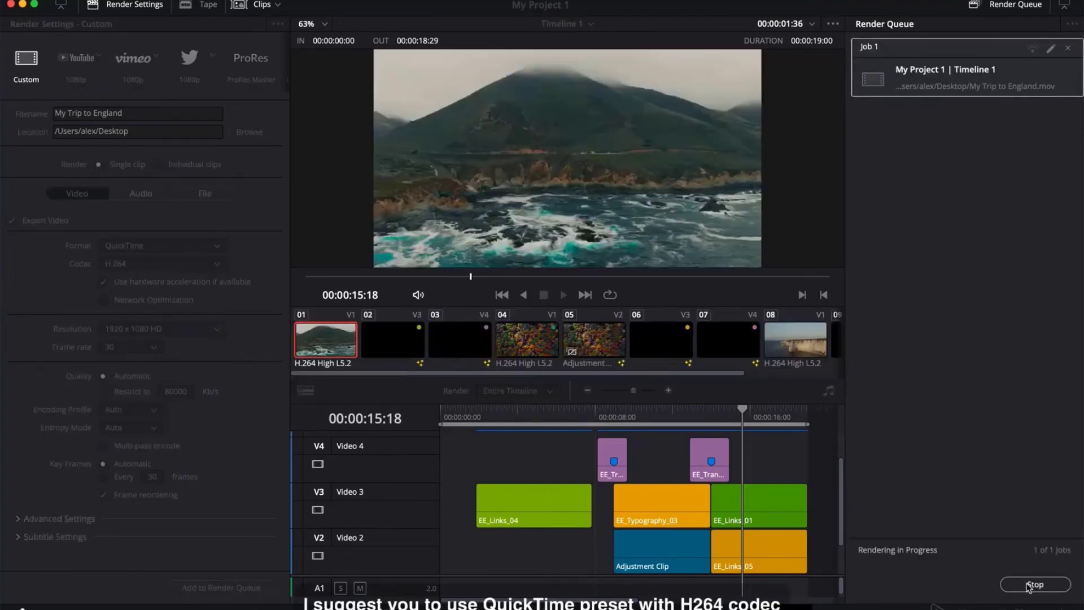